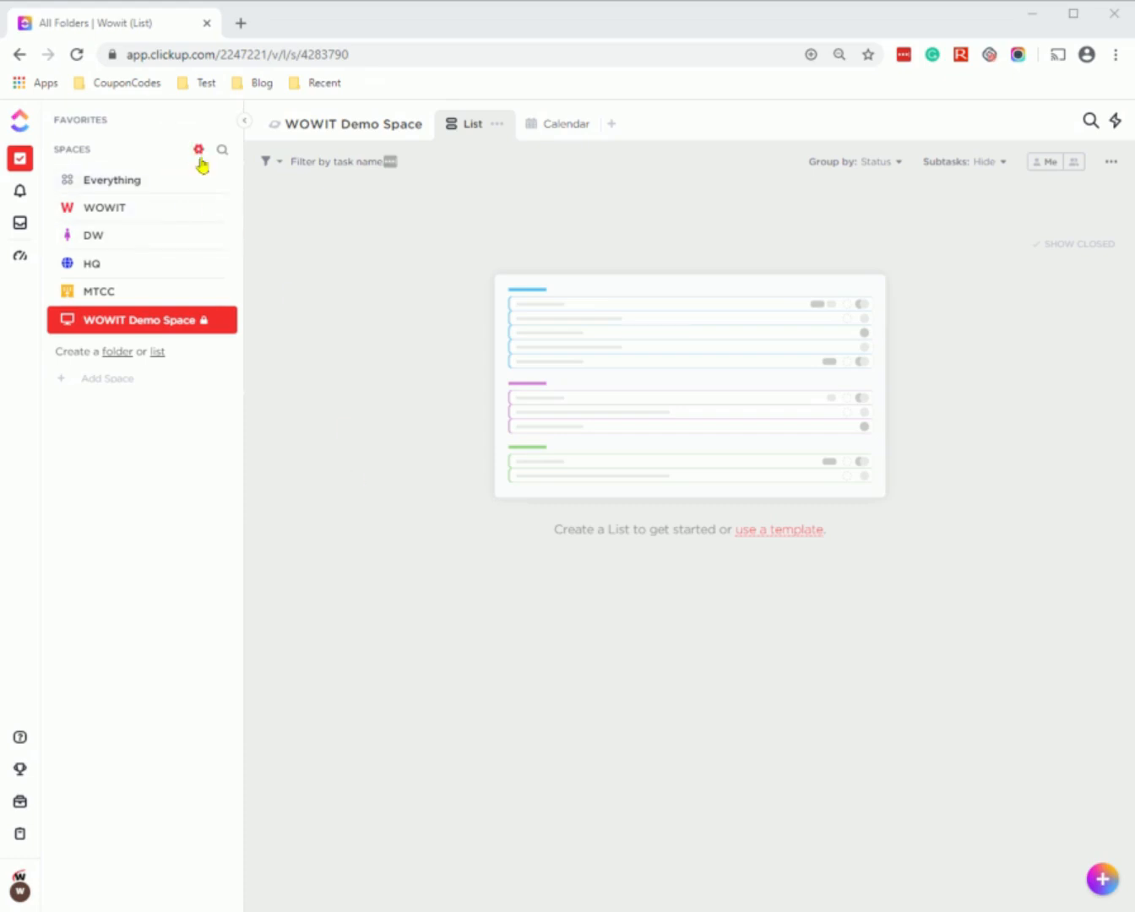
# Step: Check the sidebar's layout size and style settings, keeping the Compact size and Modern style
pyautogui.click(199, 152)
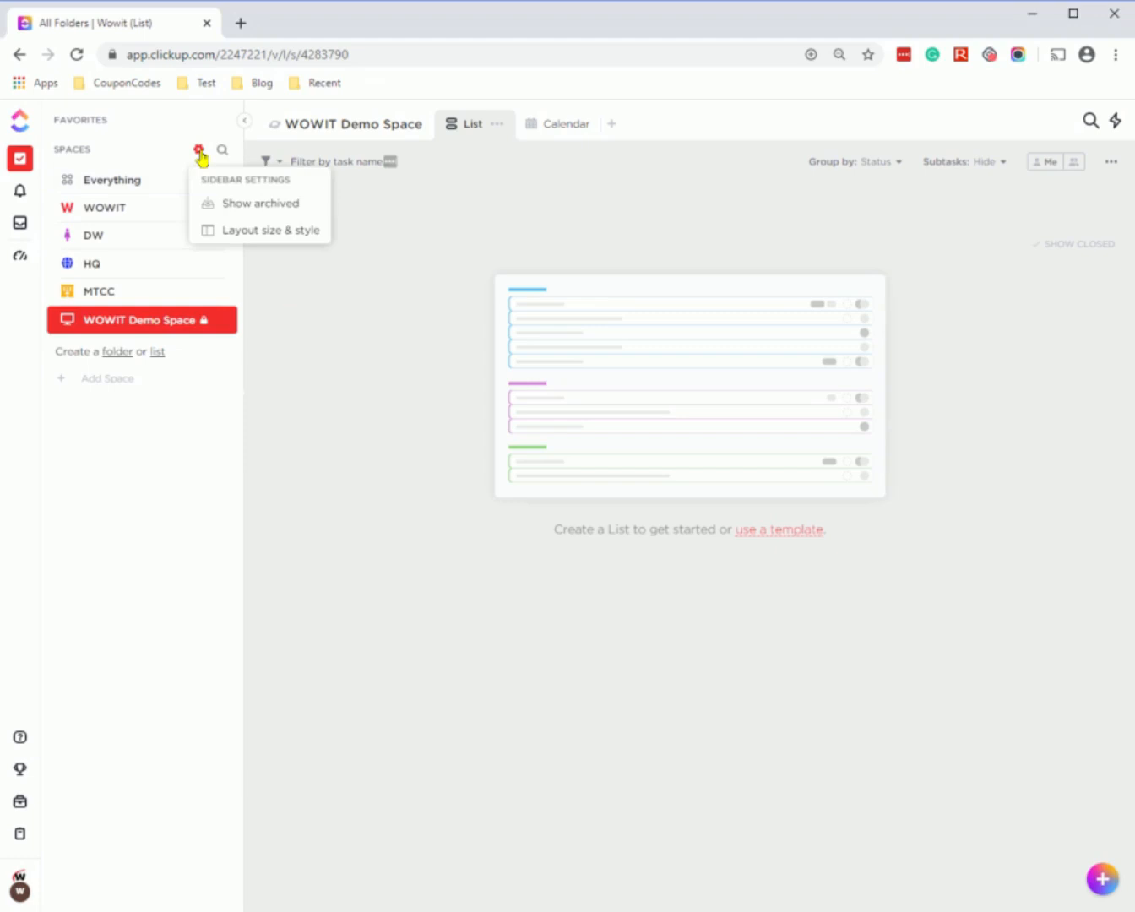
pyautogui.click(289, 240)
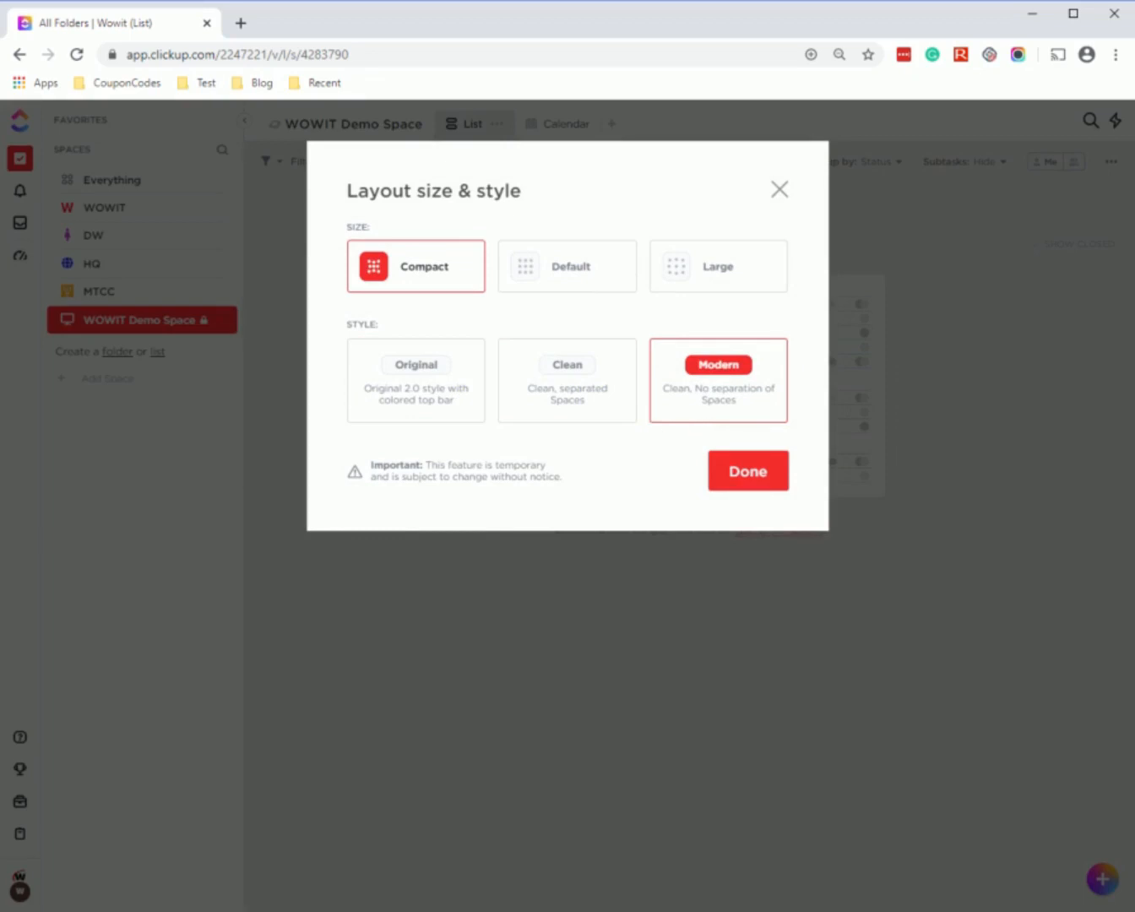
pyautogui.click(747, 475)
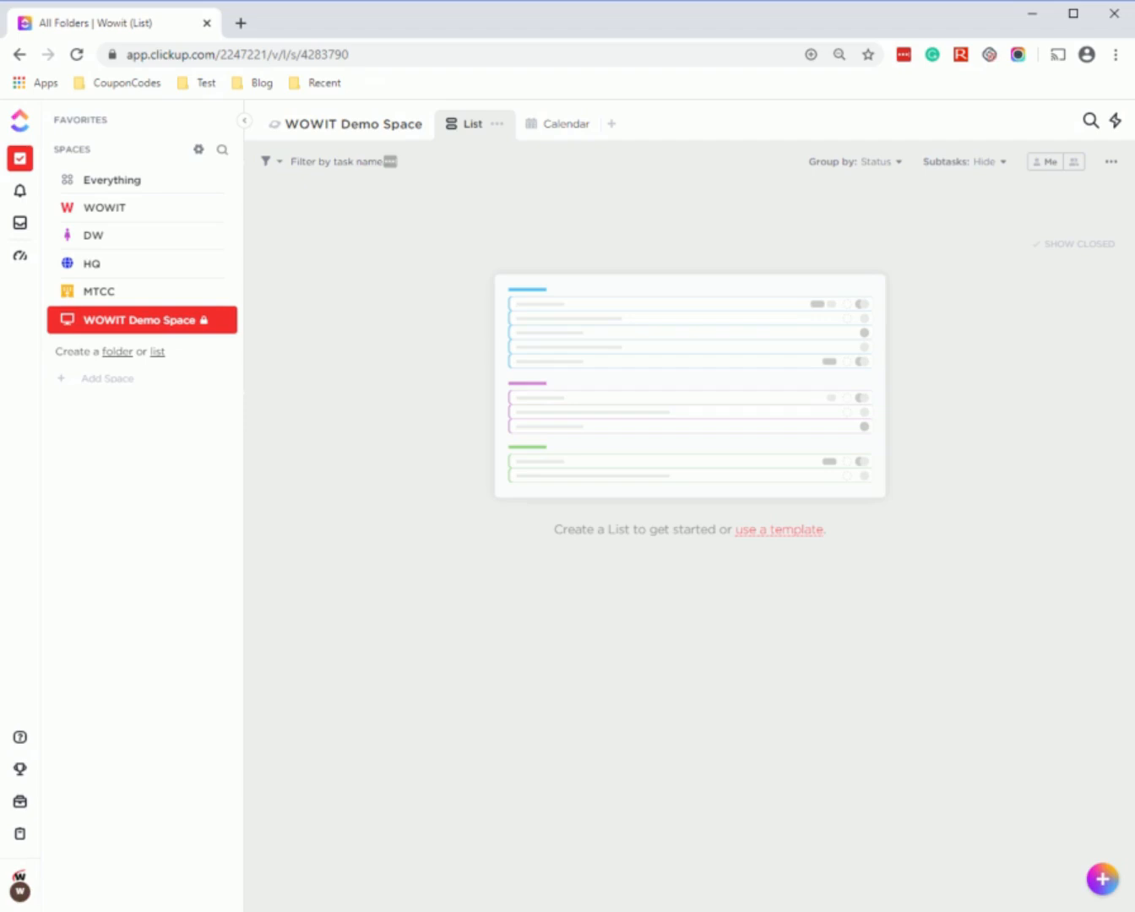
# Step: Start a new data import from the workspace's Import/Export settings, using CSV File as the source
pyautogui.click(20, 891)
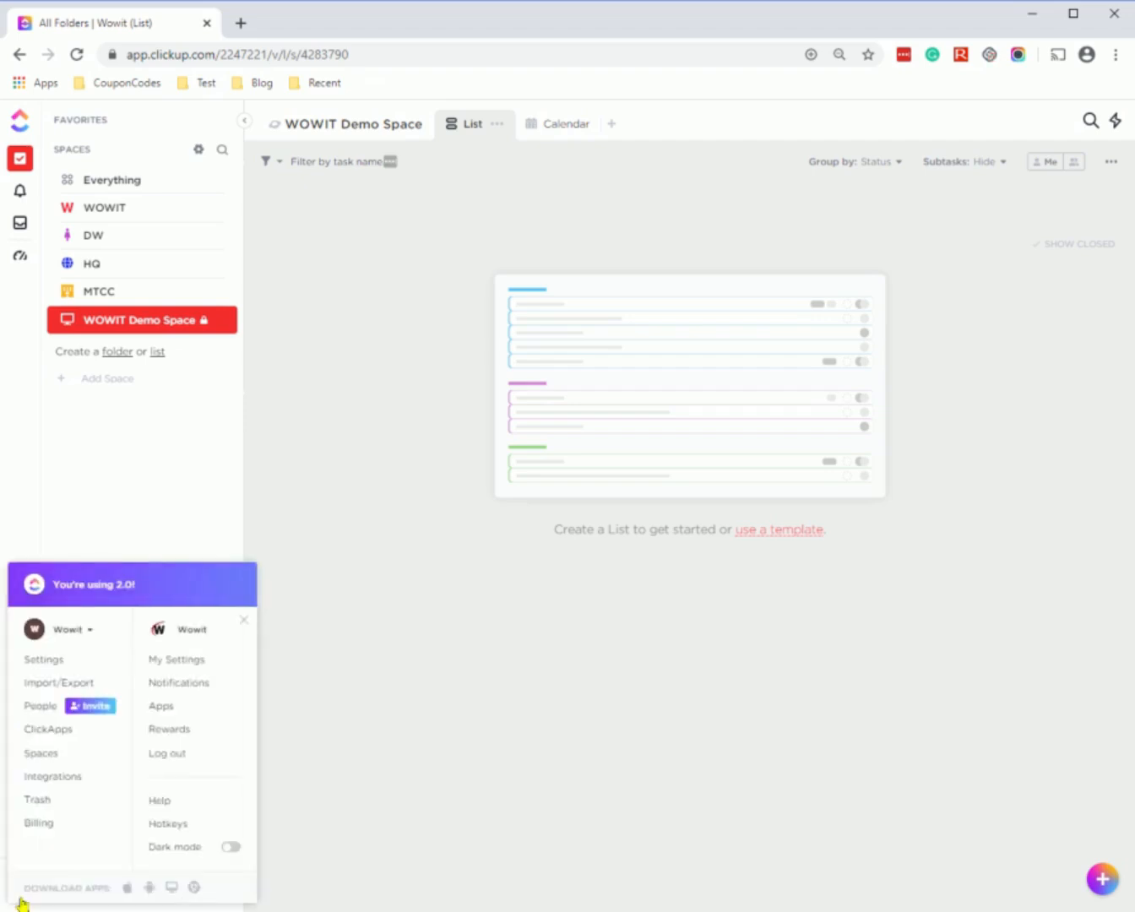
pyautogui.click(67, 685)
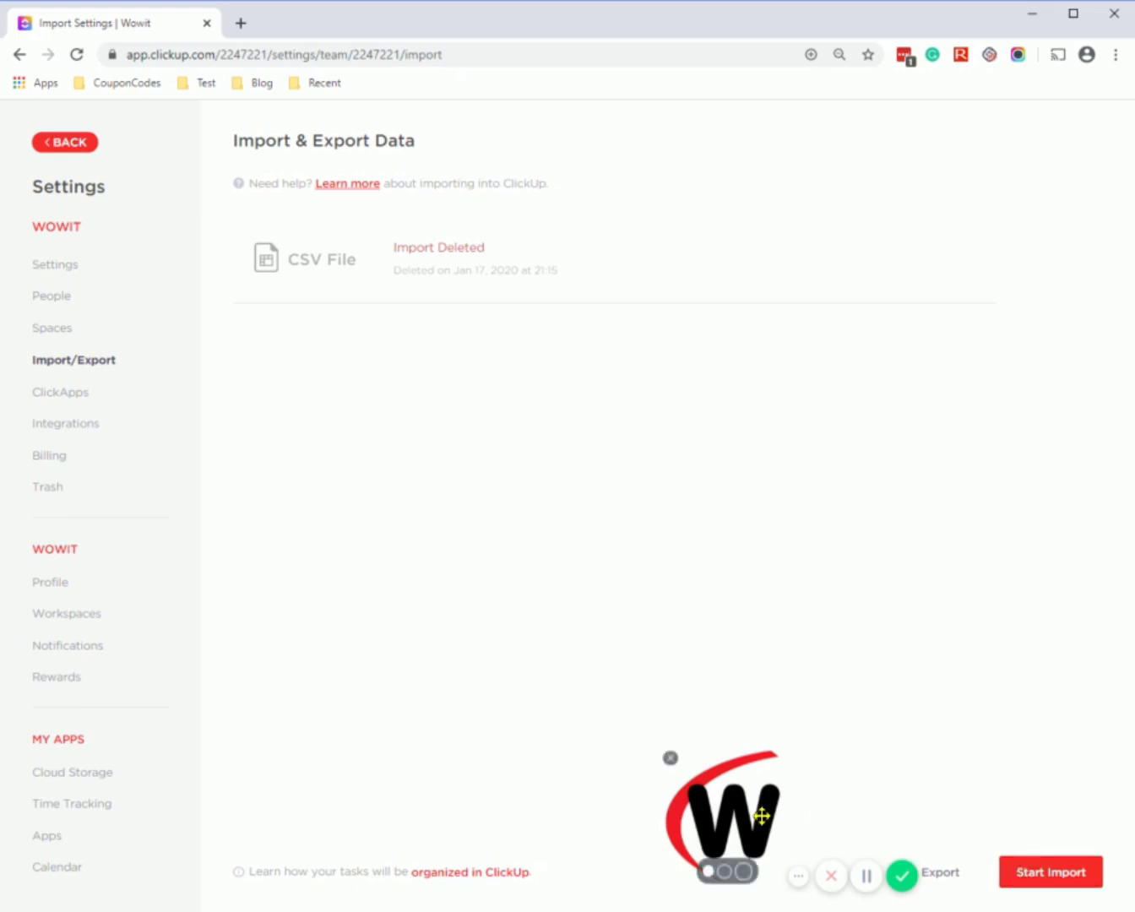
pyautogui.moveTo(755, 821); pyautogui.dragTo(667, 835)
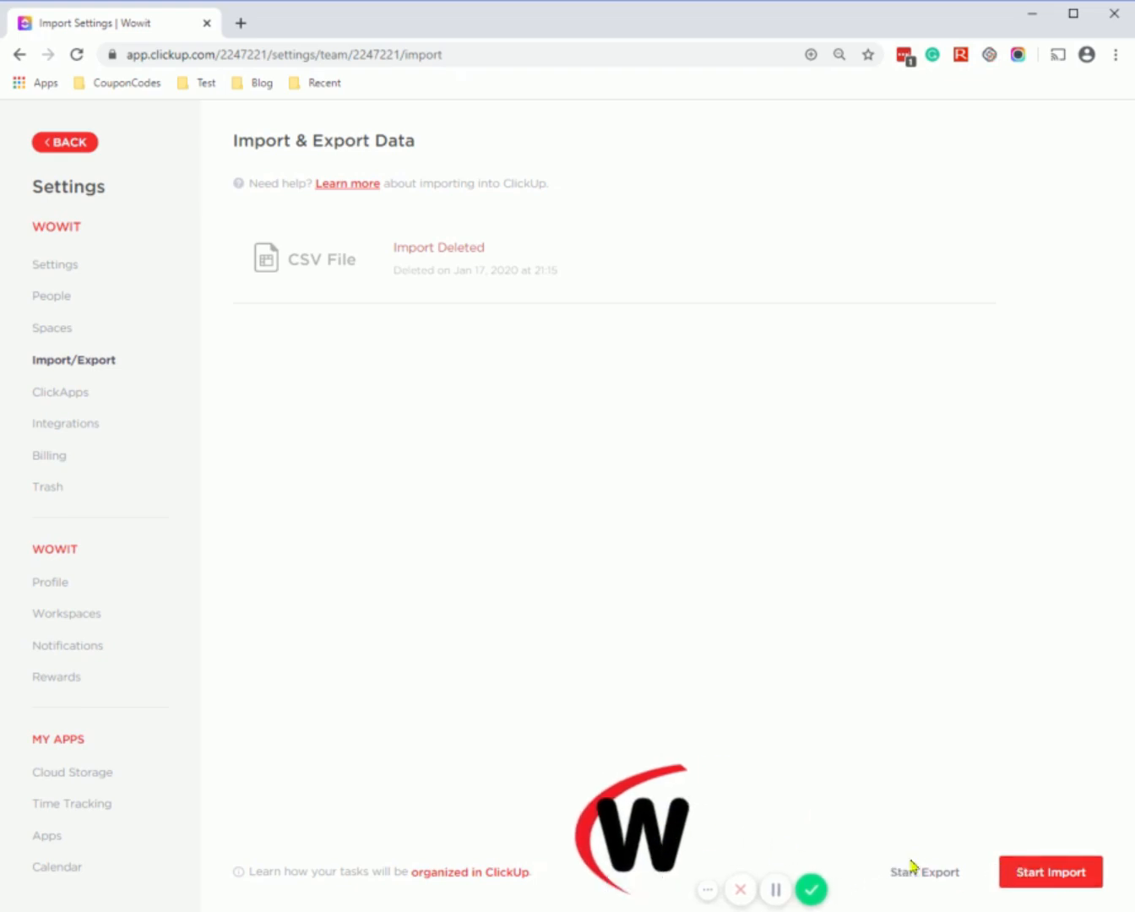
pyautogui.click(1055, 877)
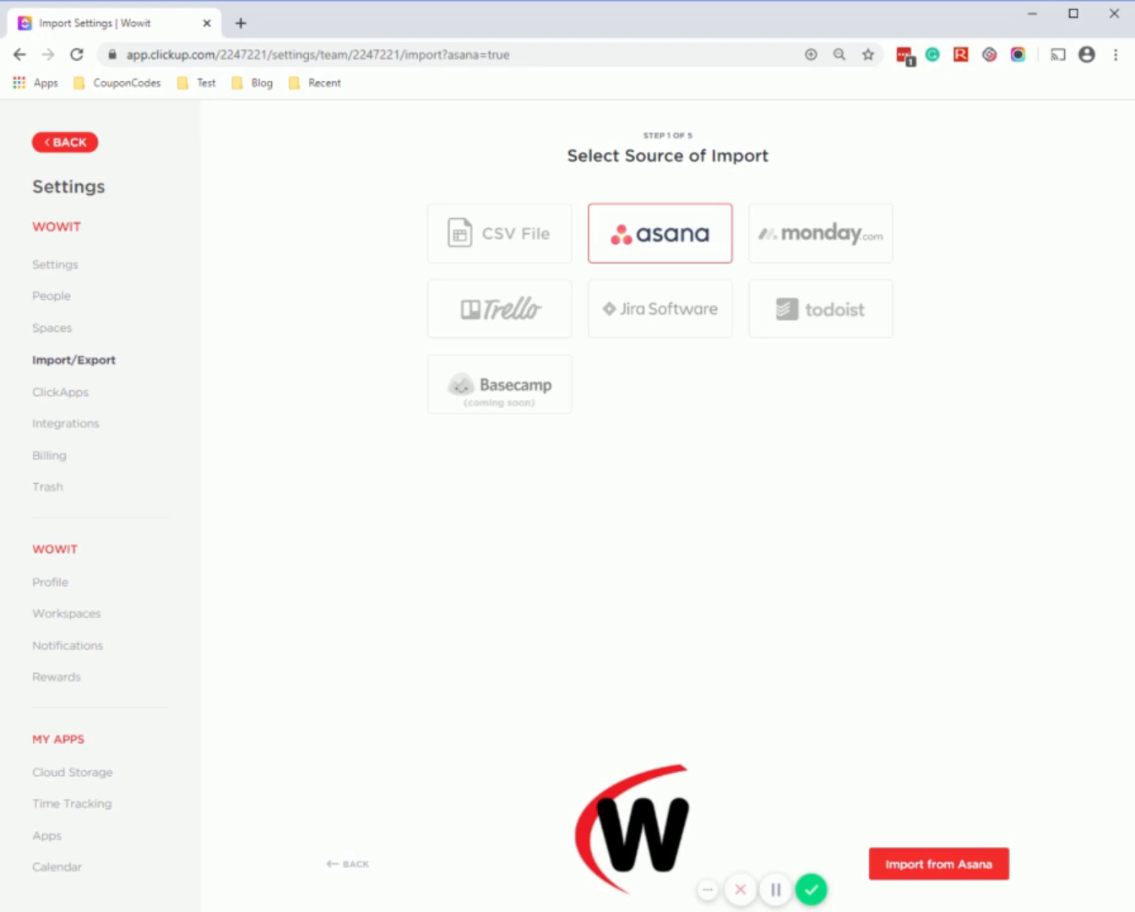
pyautogui.click(492, 234)
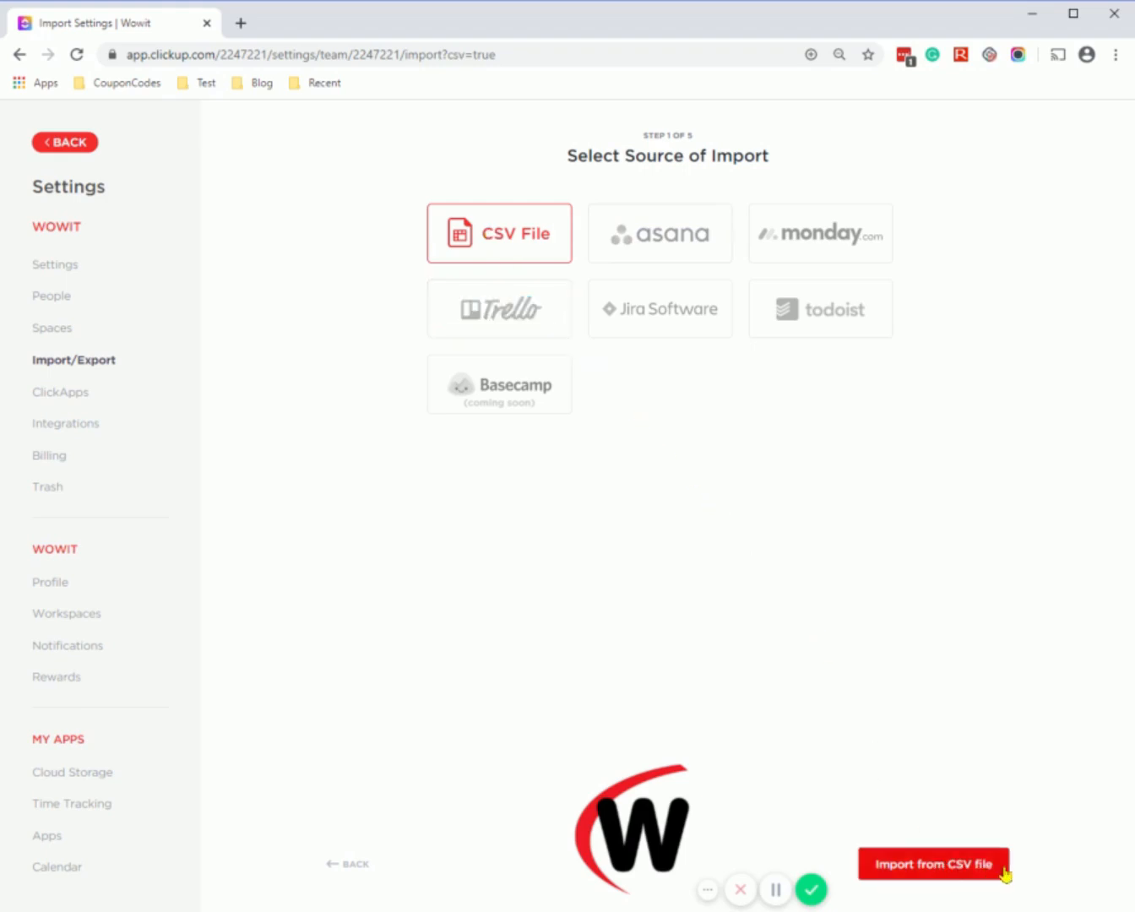
pyautogui.click(937, 868)
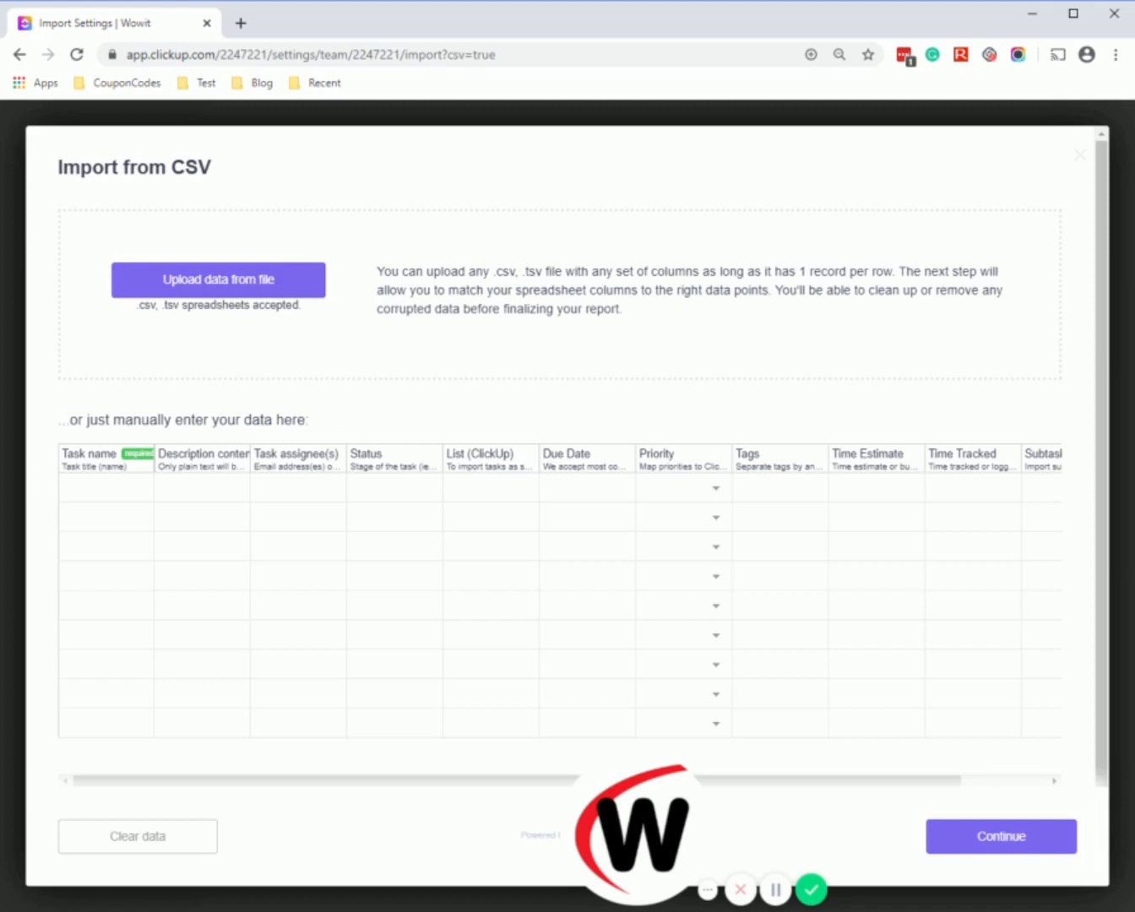
# Step: Upload the spreadsheet file and specify that its first row contains the column names
pyautogui.click(239, 288)
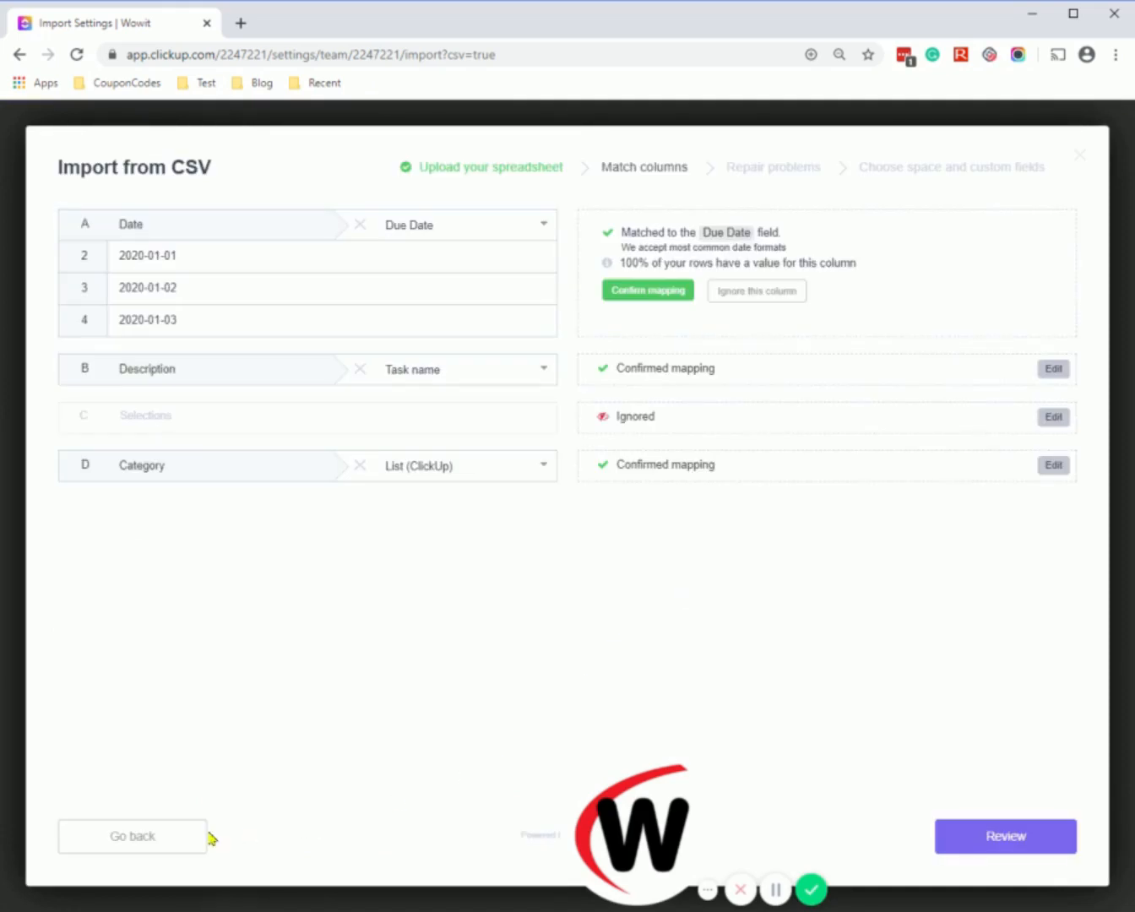
pyautogui.click(137, 837)
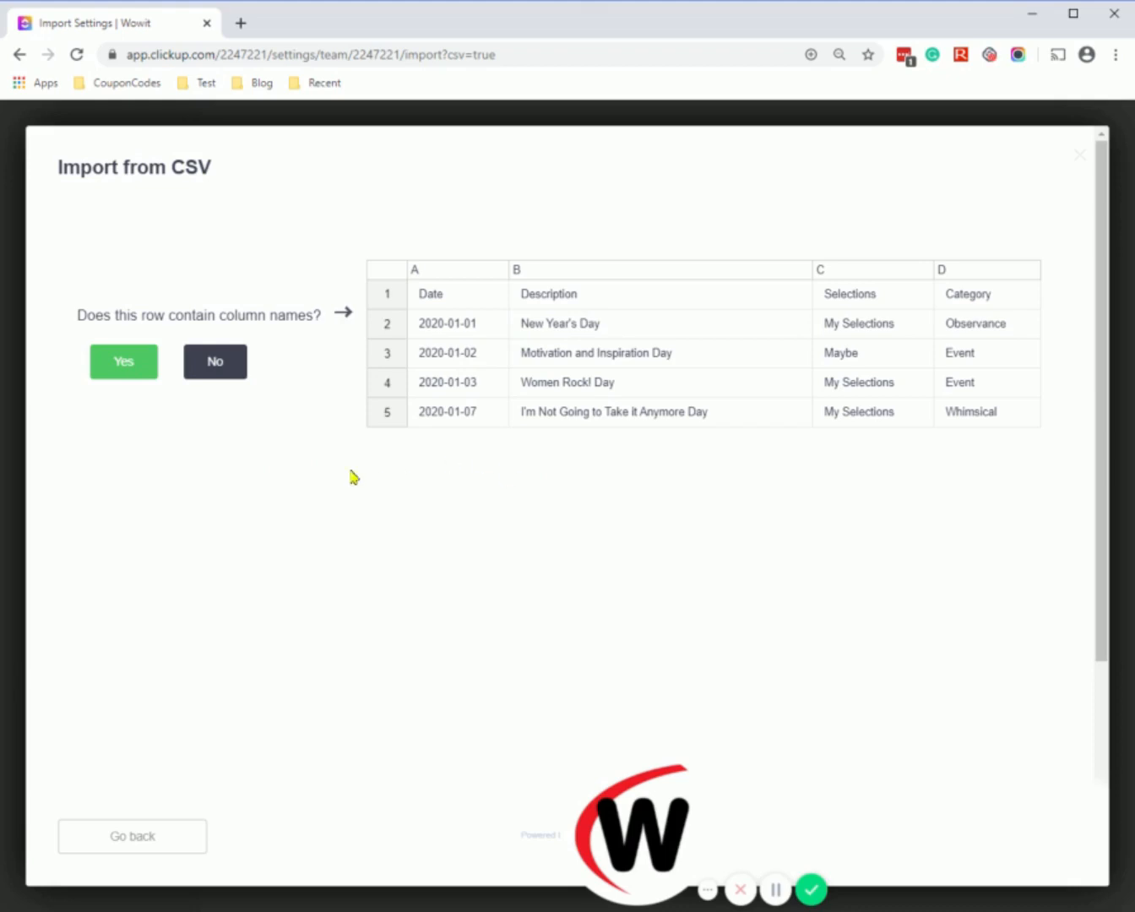
pyautogui.click(116, 364)
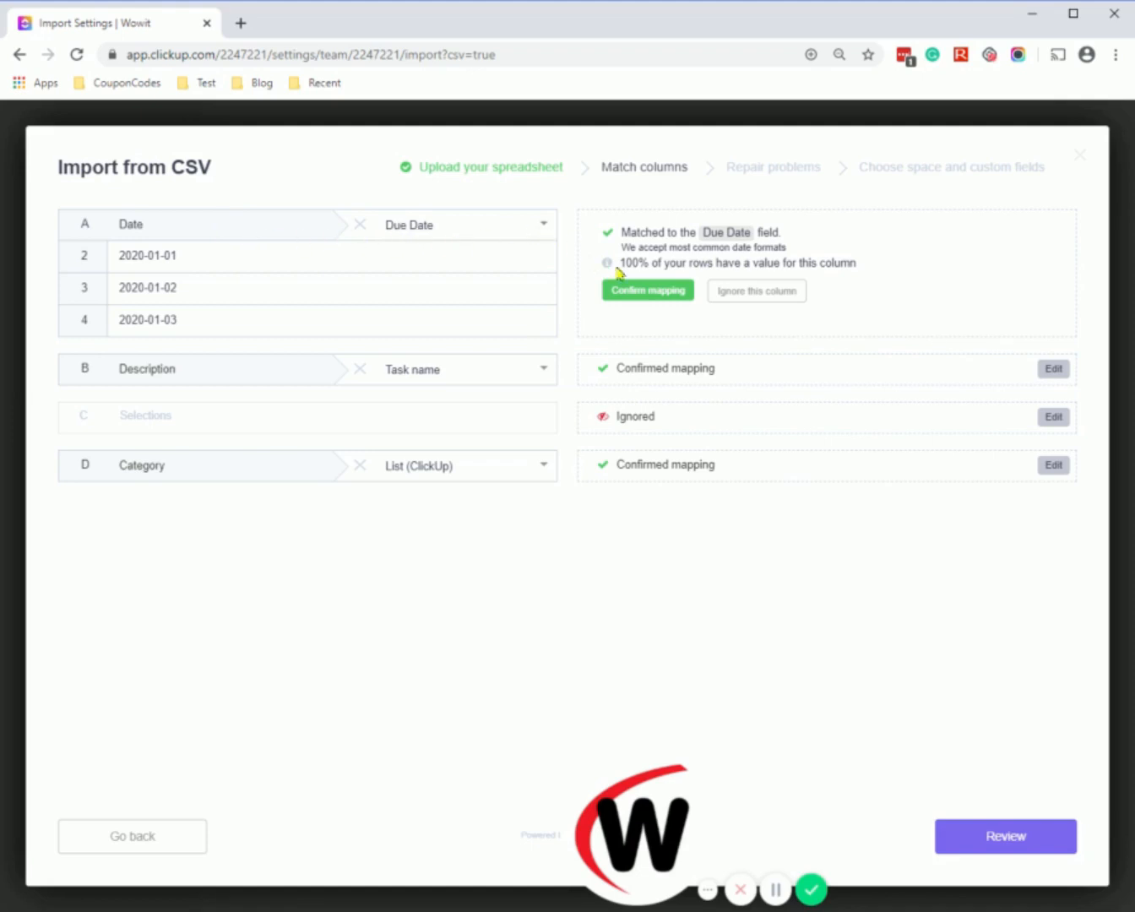
# Step: Confirm the mapping of the Date column to Due Date and the Description column to Task name
pyautogui.click(649, 292)
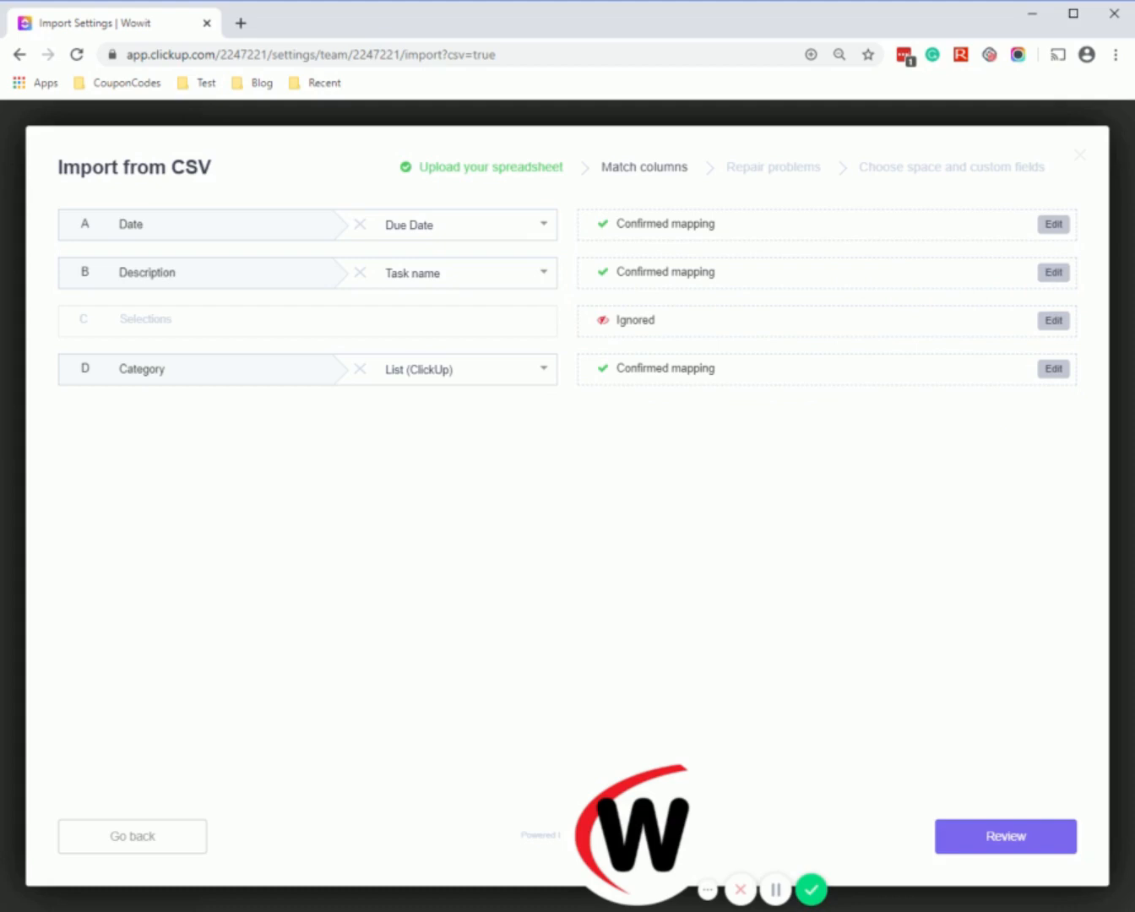
pyautogui.click(1054, 278)
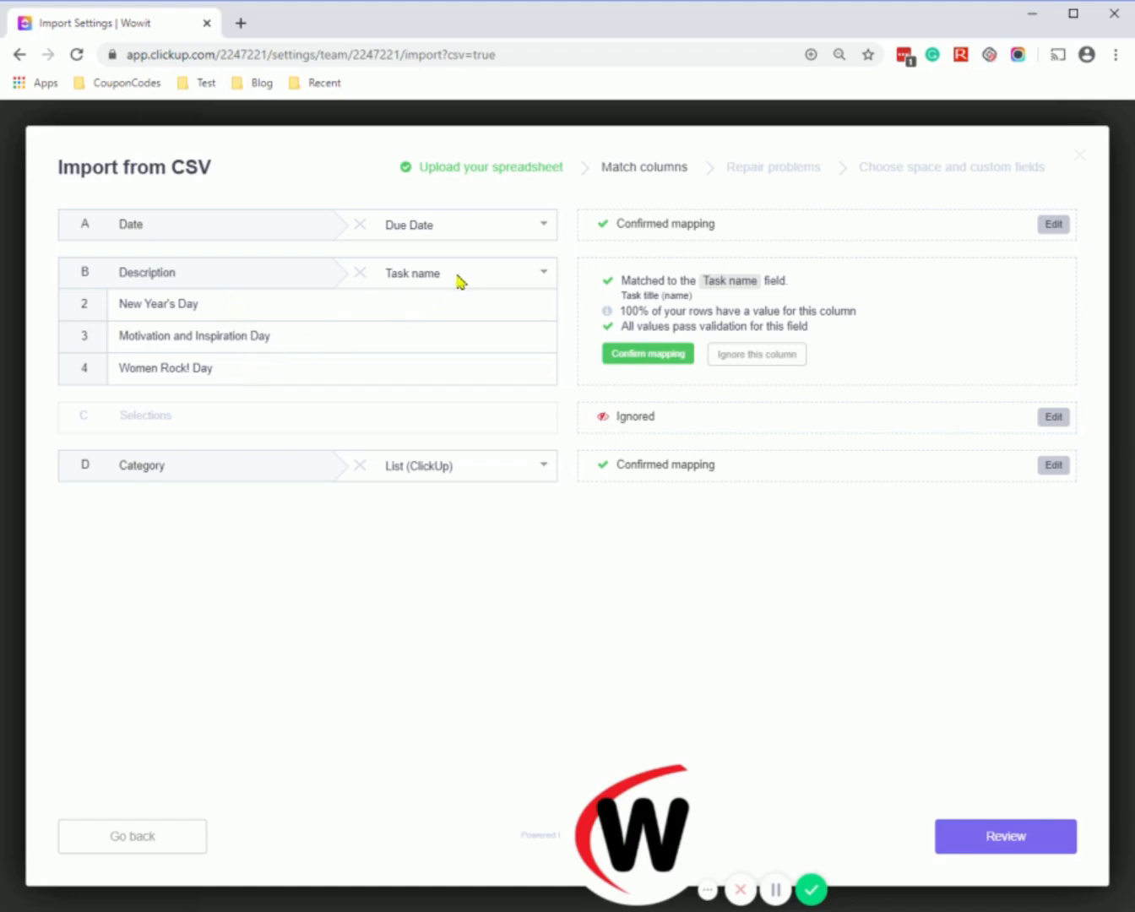
pyautogui.click(544, 276)
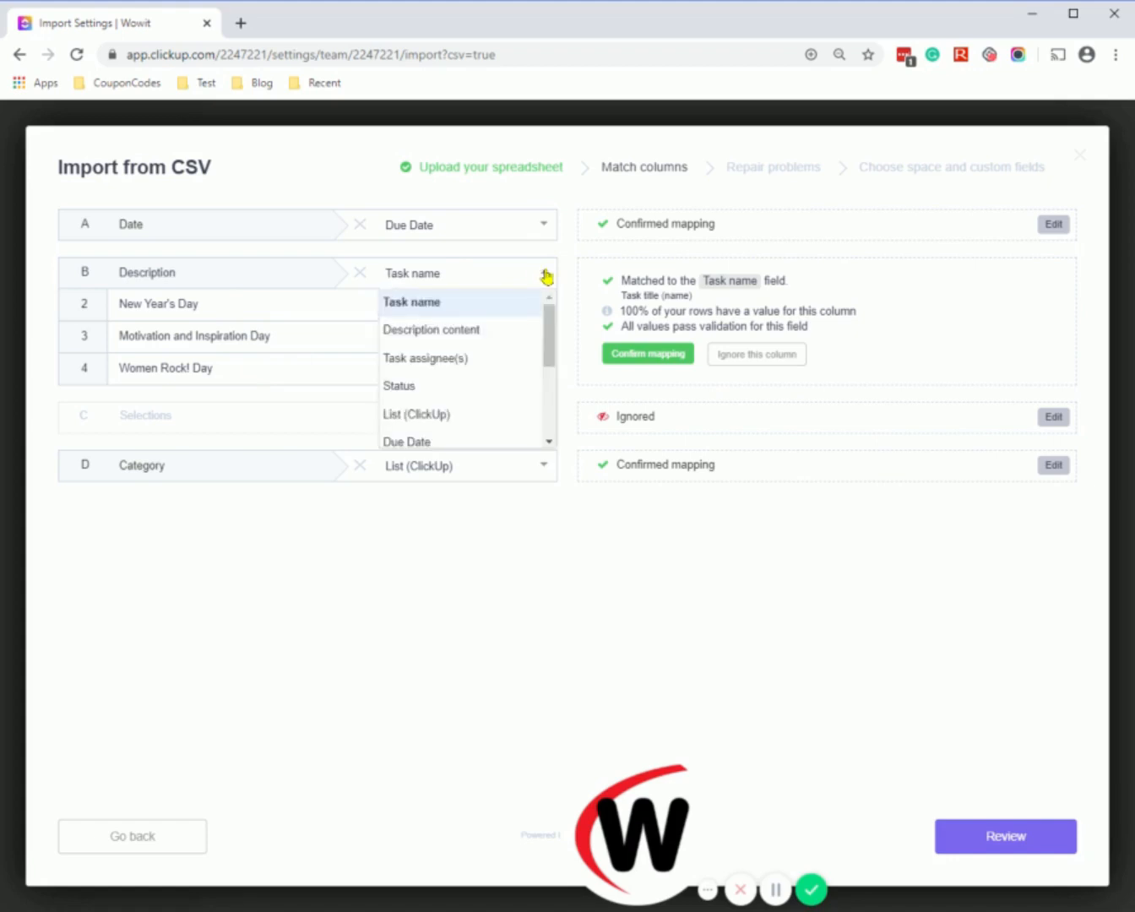
pyautogui.scroll(-5, 506, 393)
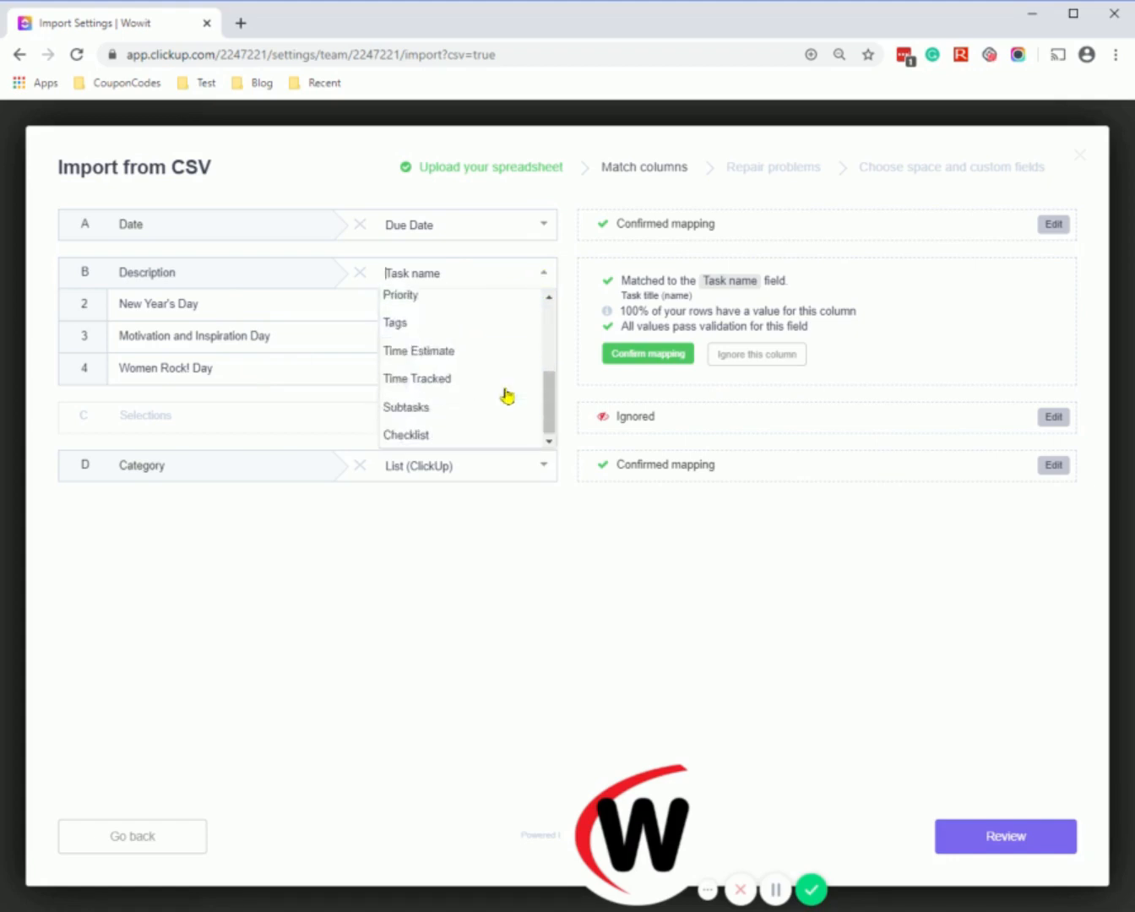
pyautogui.scroll(5, 513, 407)
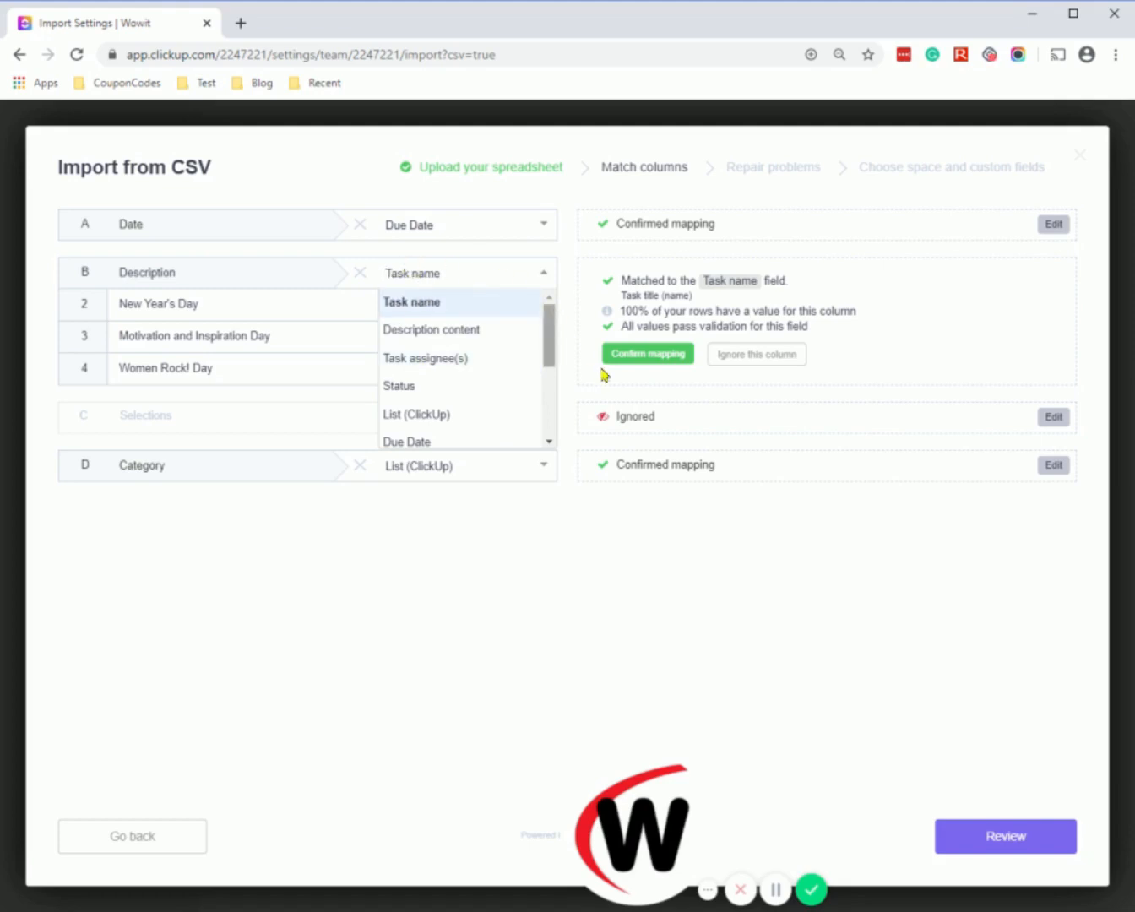
pyautogui.click(642, 358)
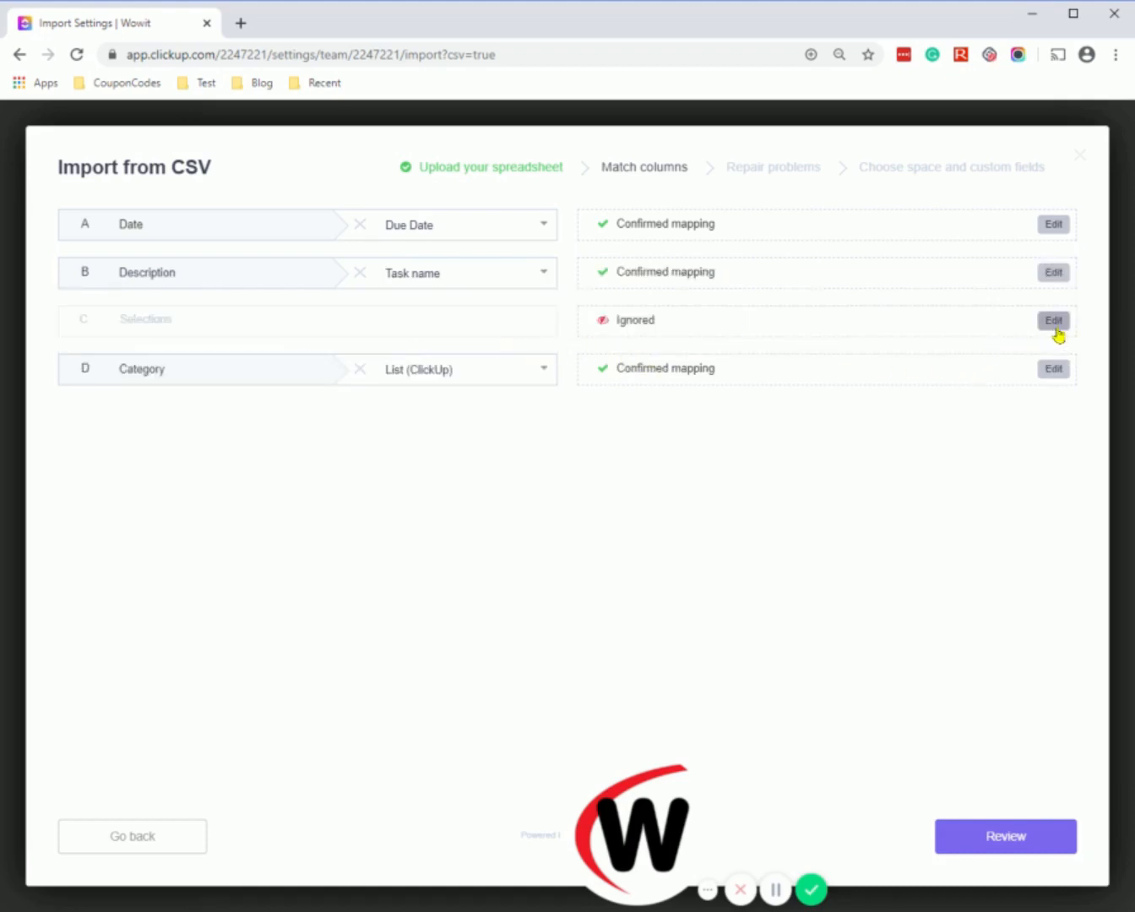
# Step: Ignore the Selections column and confirm the mapping of the Category column to List (ClickUp)
pyautogui.click(1054, 321)
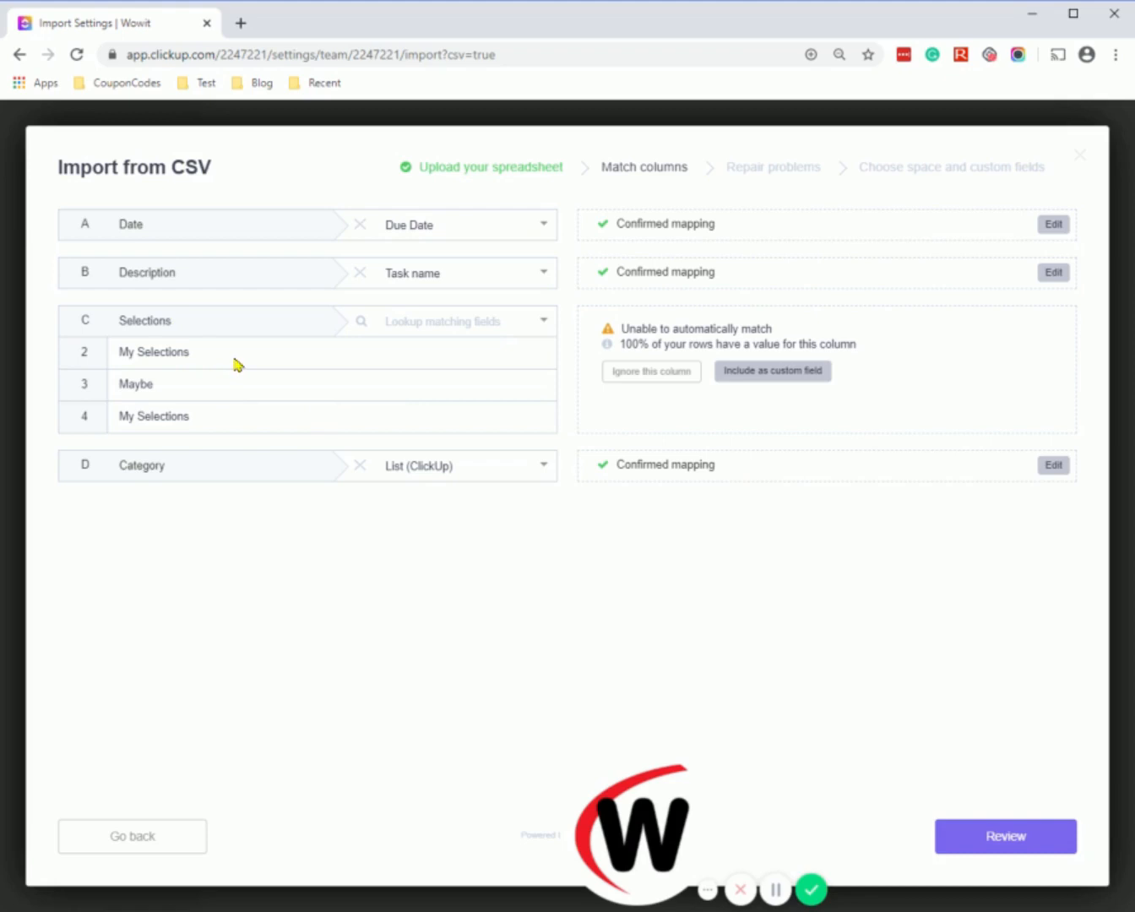
pyautogui.click(653, 374)
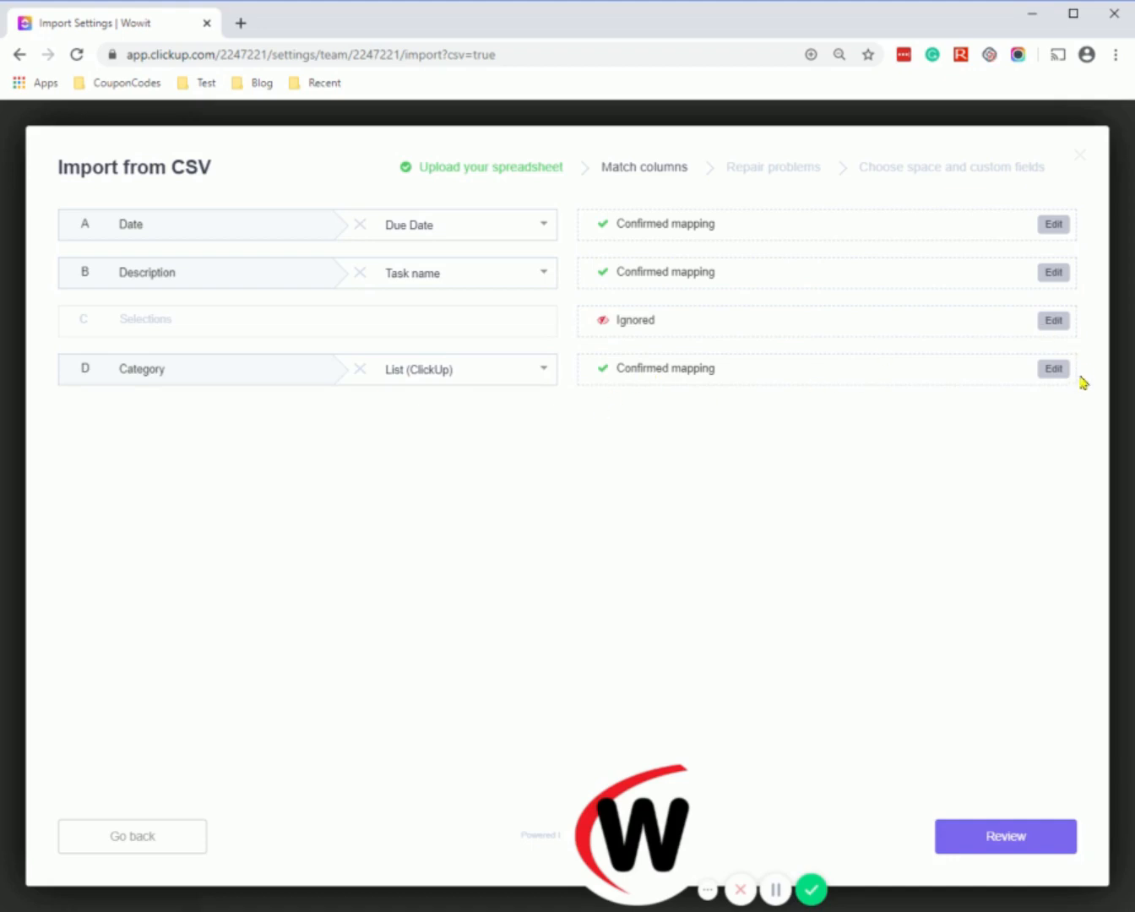
pyautogui.click(1056, 371)
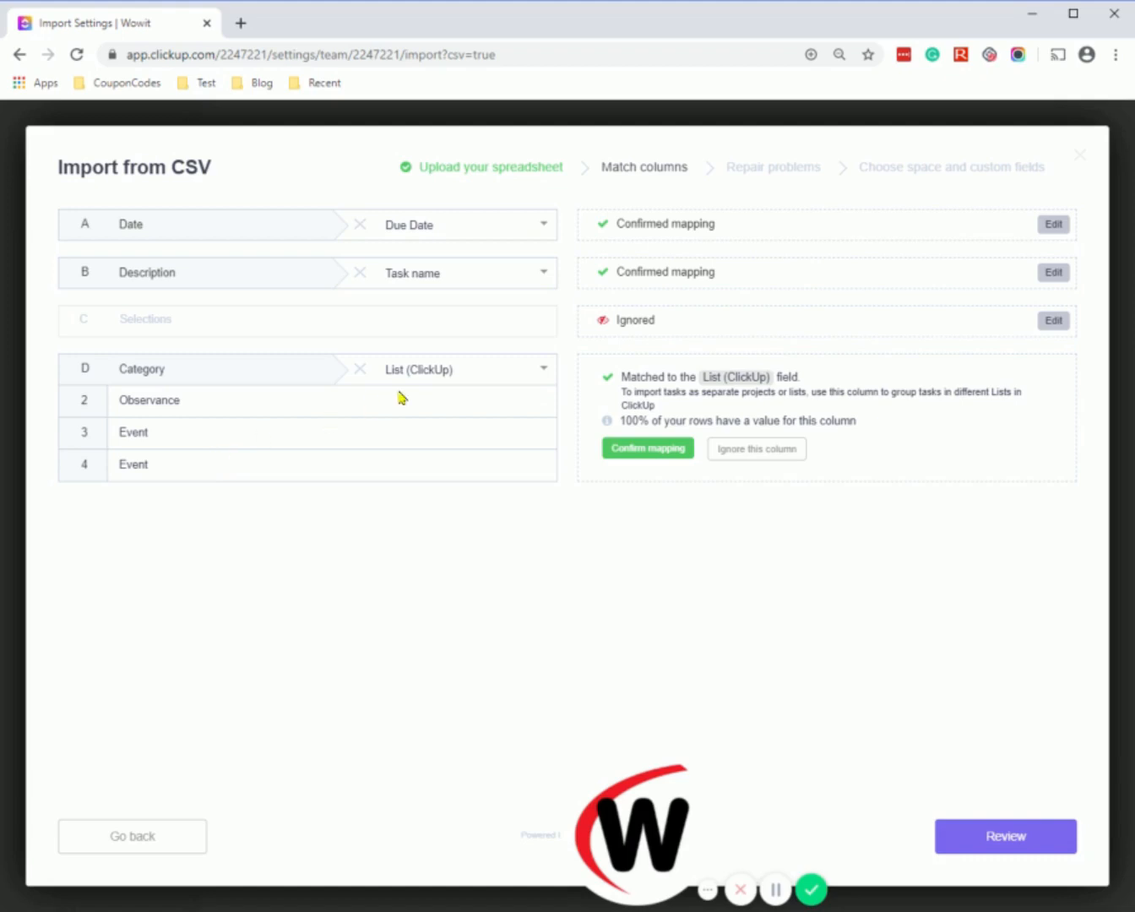
pyautogui.click(544, 372)
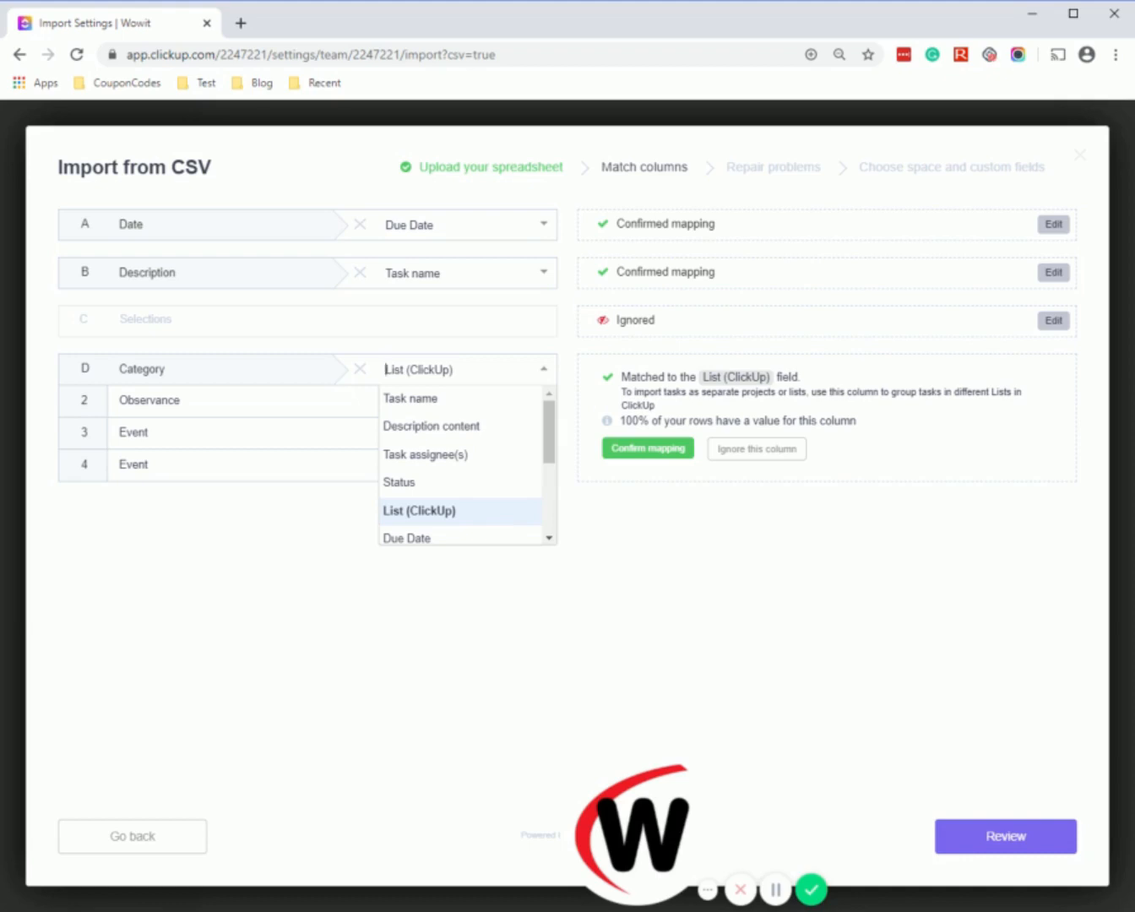
pyautogui.click(657, 458)
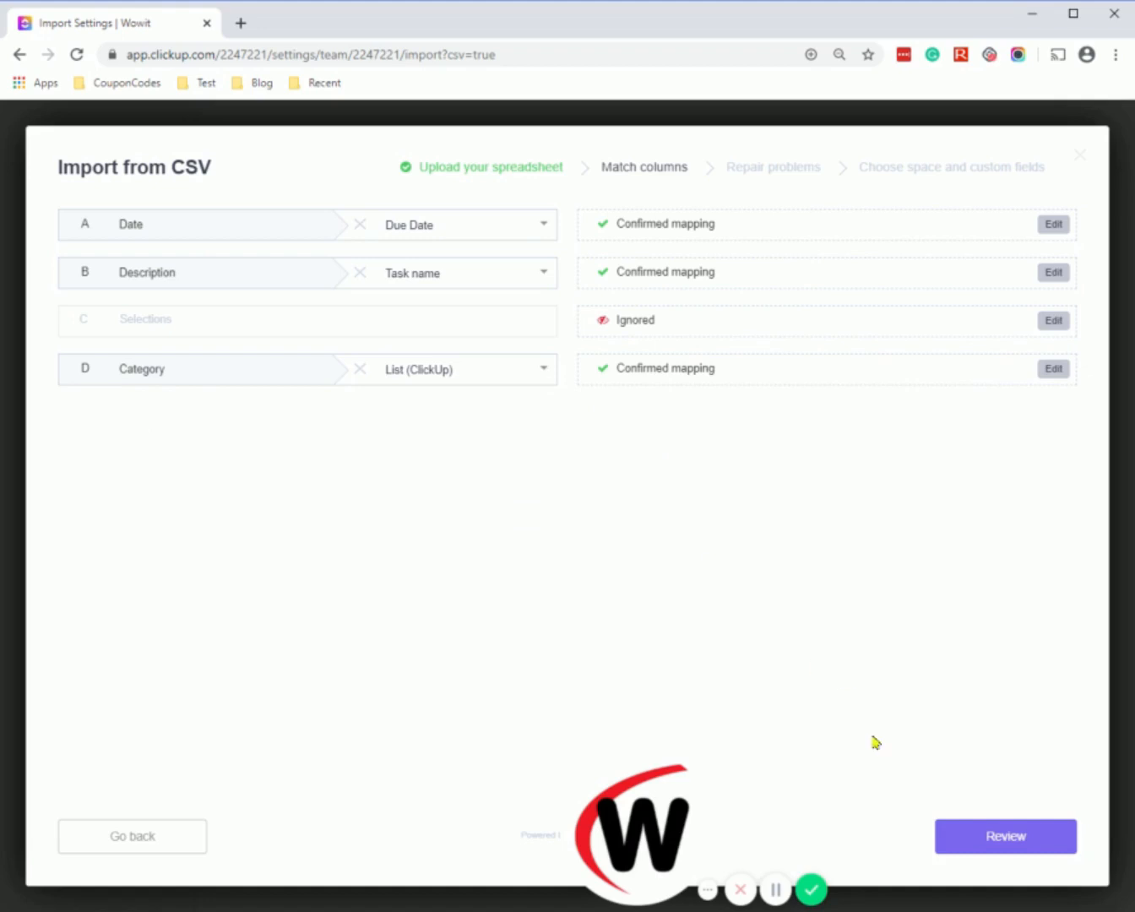
# Step: Review the rows of the matched columns and submit them for import
pyautogui.click(1006, 838)
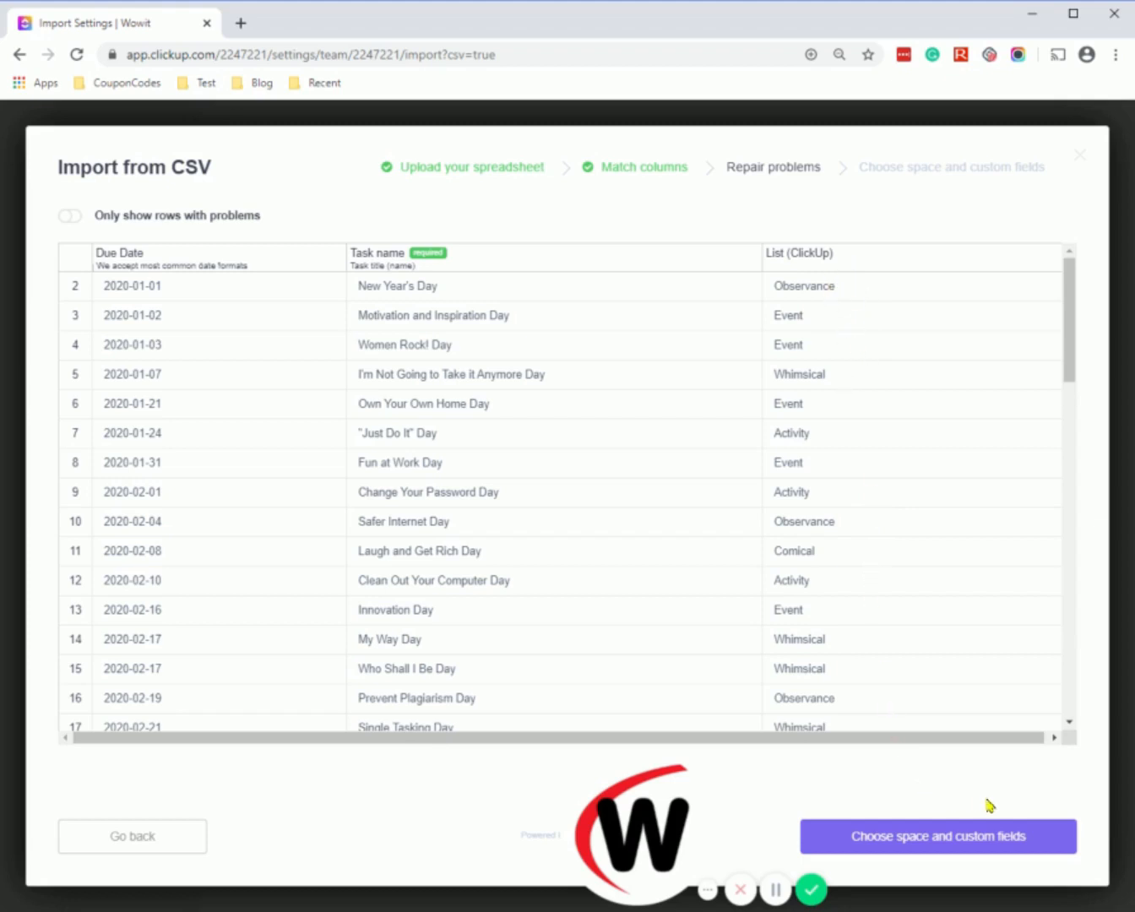
pyautogui.click(982, 845)
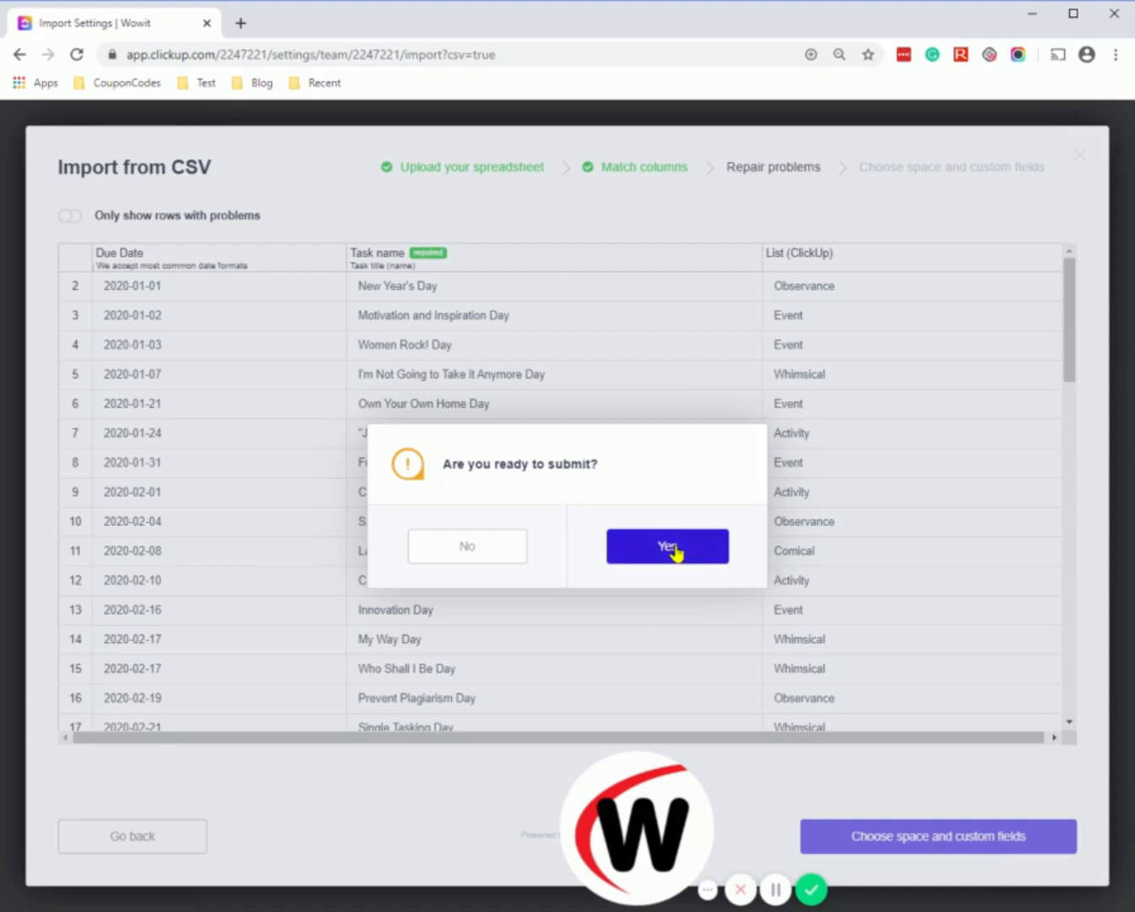
pyautogui.click(674, 550)
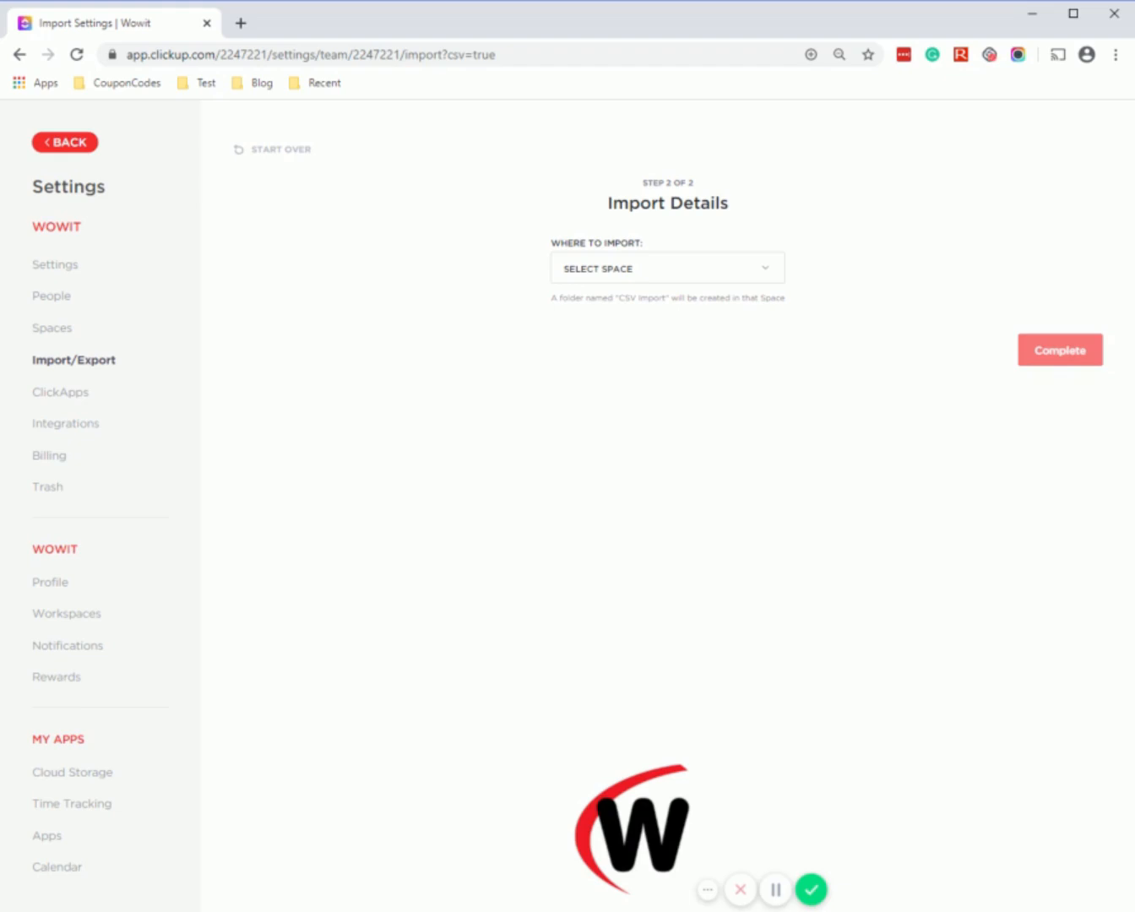
# Step: Choose WOWIT Demo Space as the import destination and complete the import
pyautogui.click(762, 285)
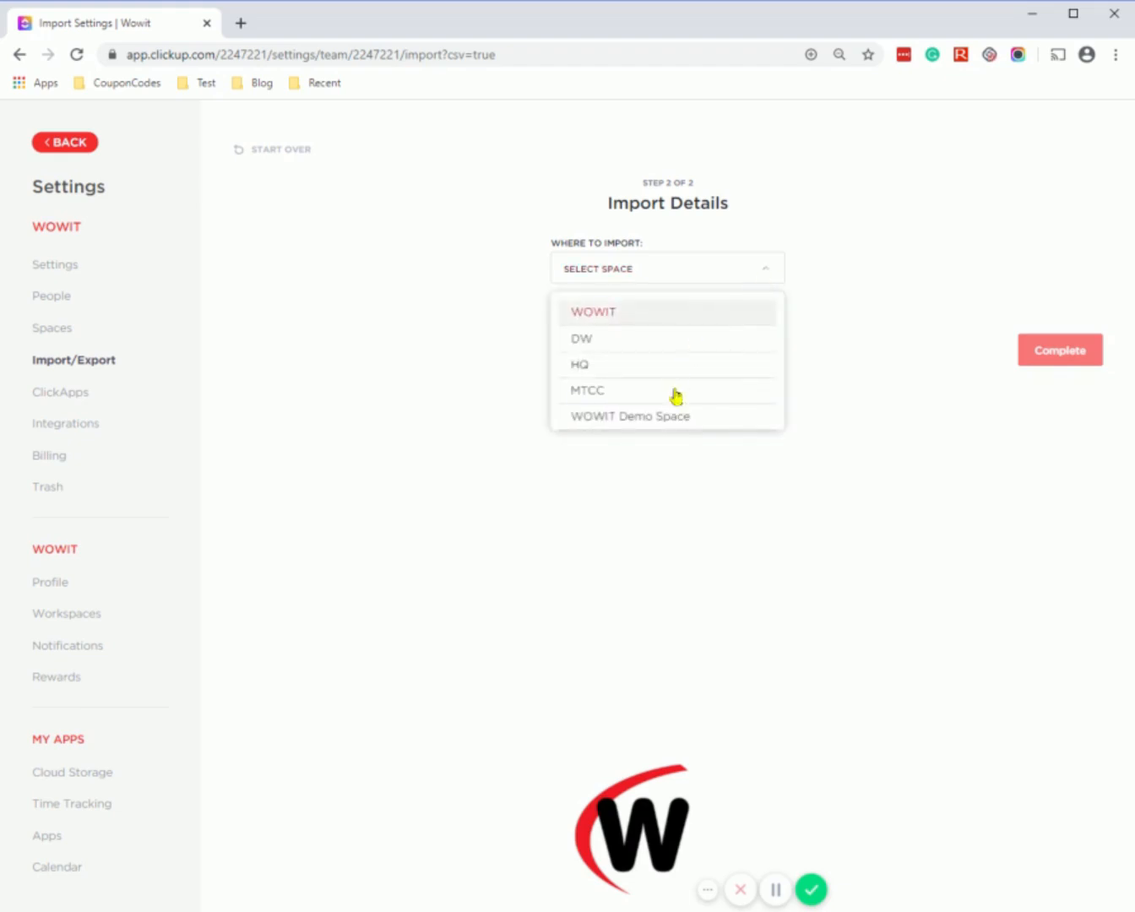
pyautogui.click(735, 426)
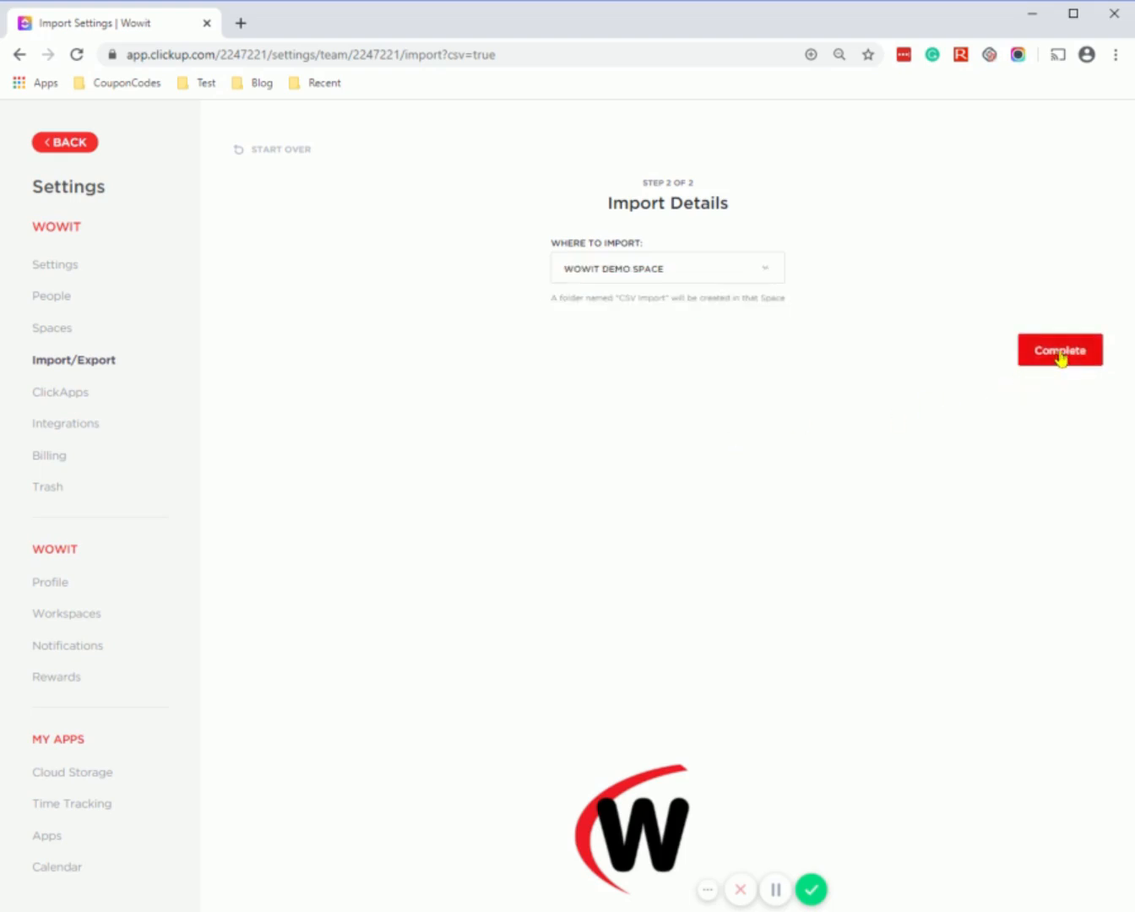
pyautogui.click(1060, 350)
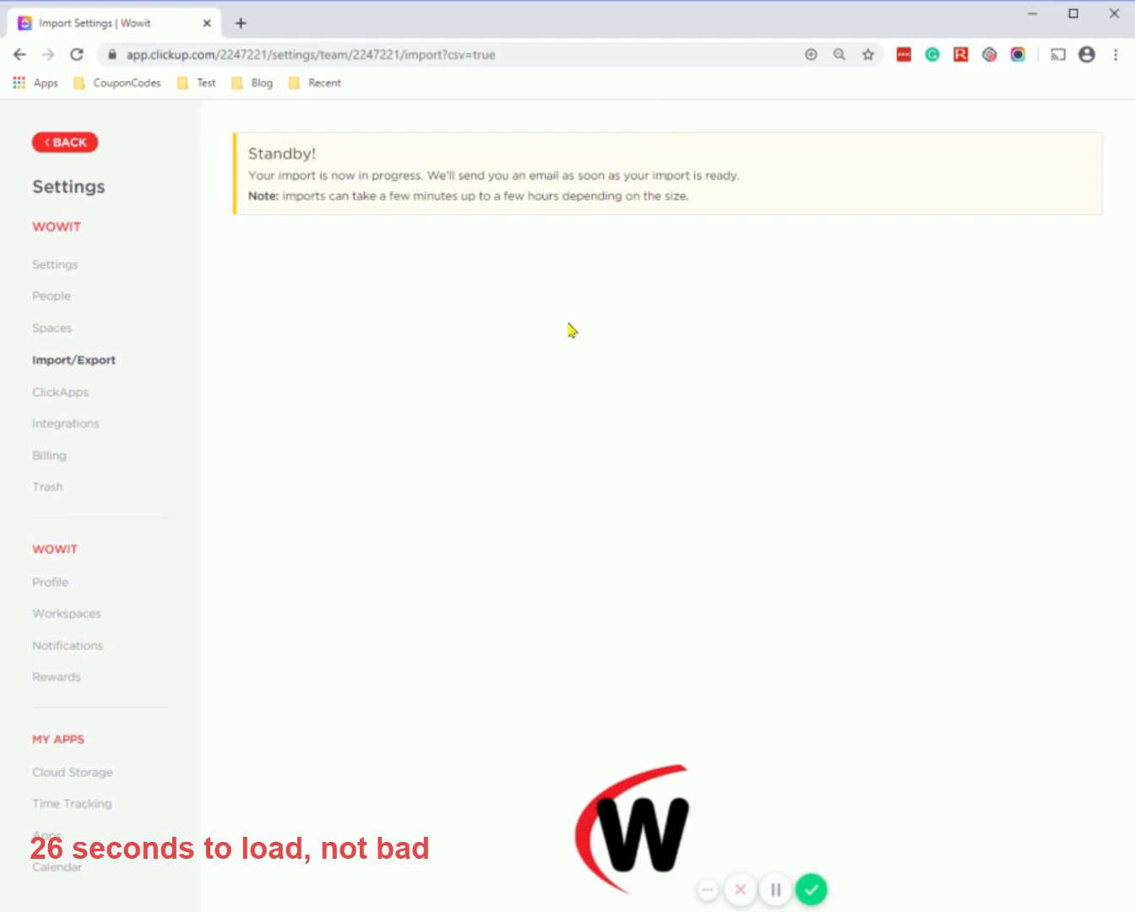
# Step: Leave the settings and examine the imported tasks across the CSV Import folder and in its Awareness and Whimsical lists, then collapse the folder
pyautogui.click(68, 144)
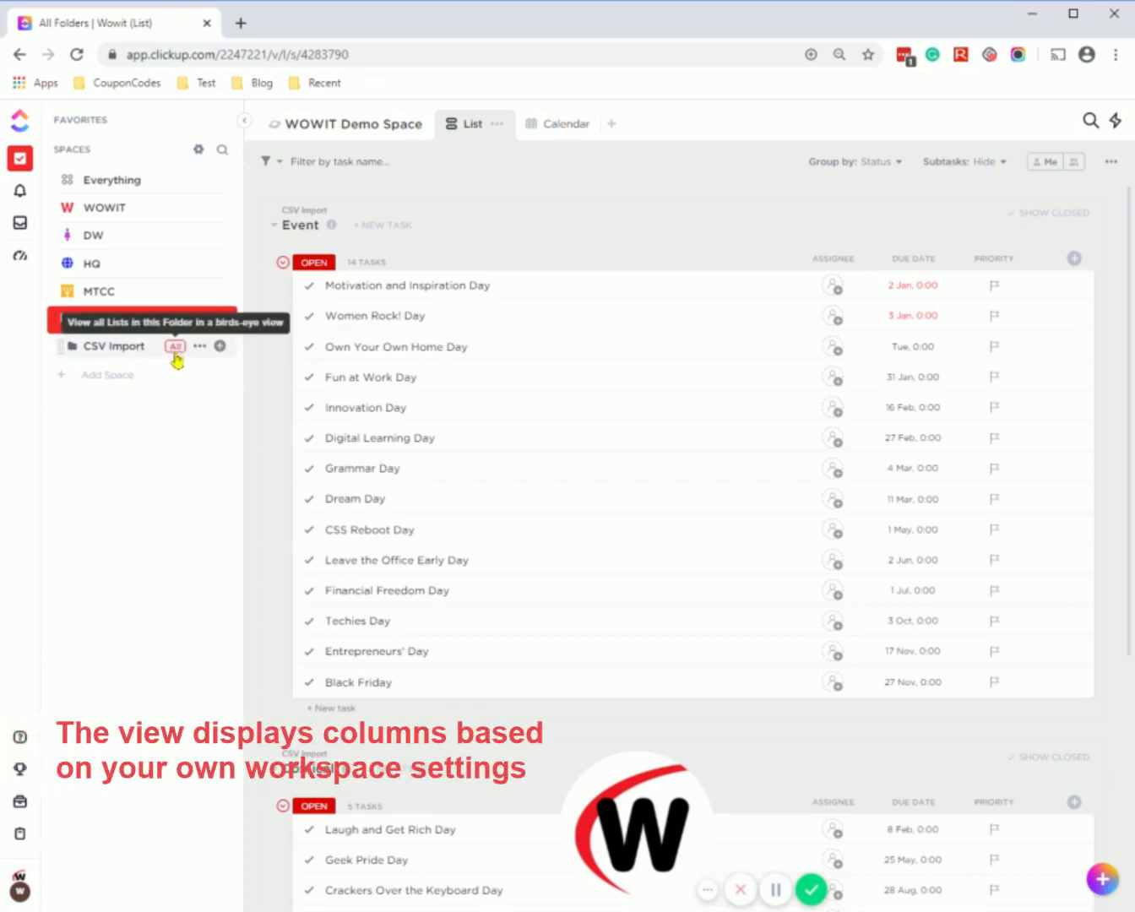
pyautogui.click(173, 348)
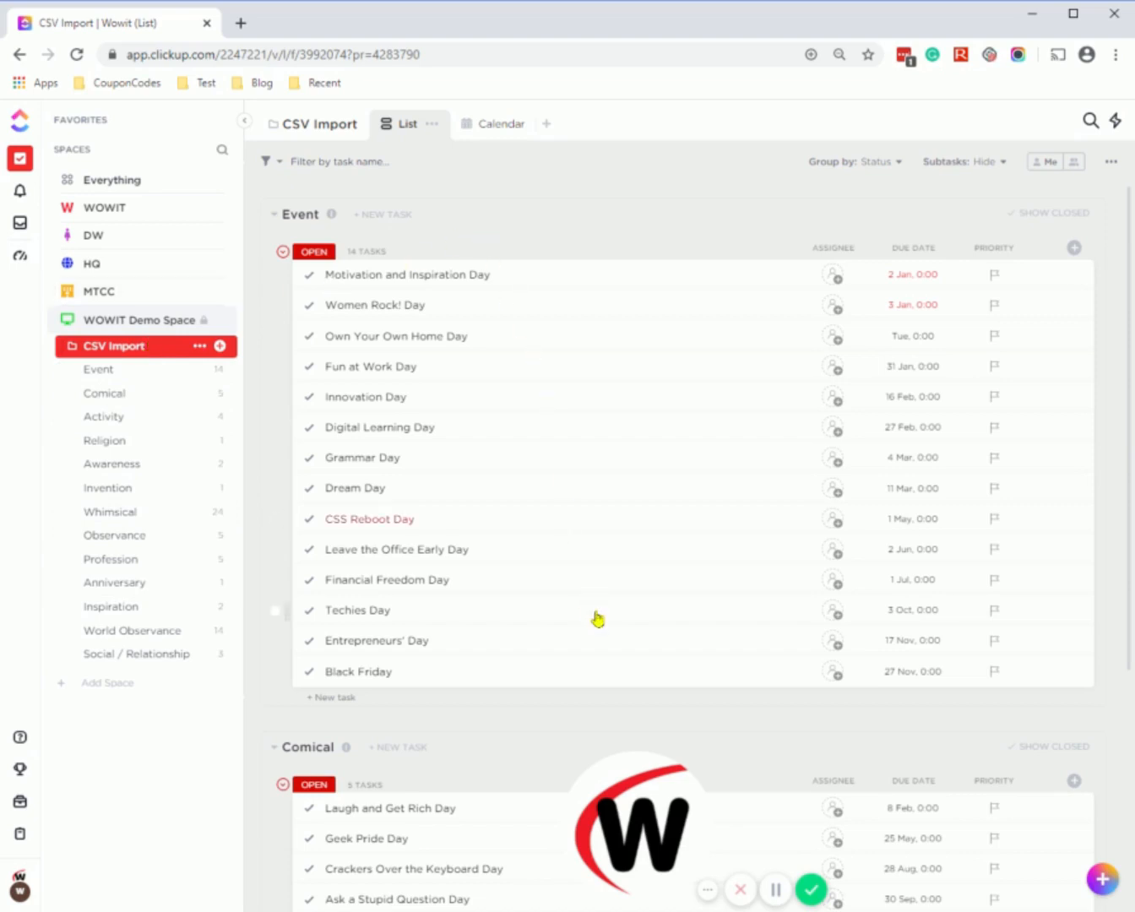
pyautogui.scroll(-4, 596, 618)
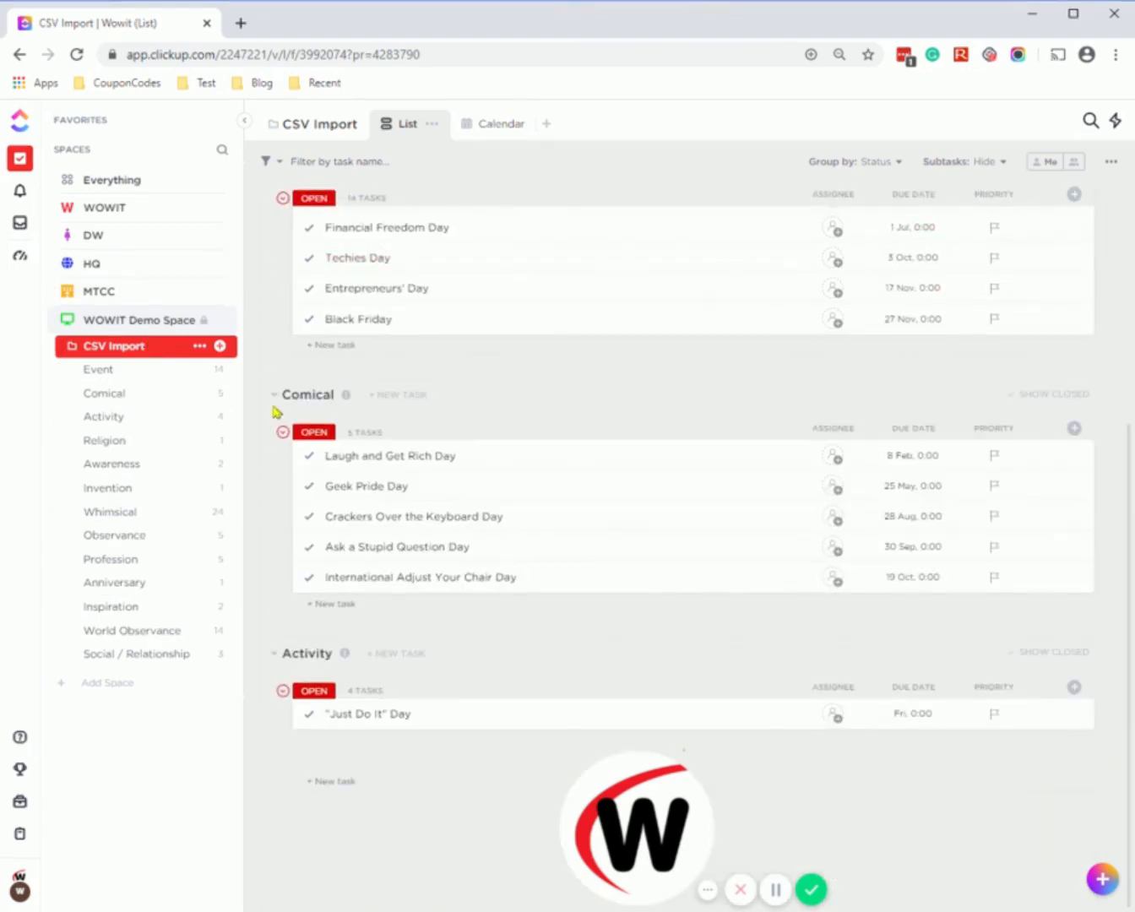
pyautogui.click(129, 467)
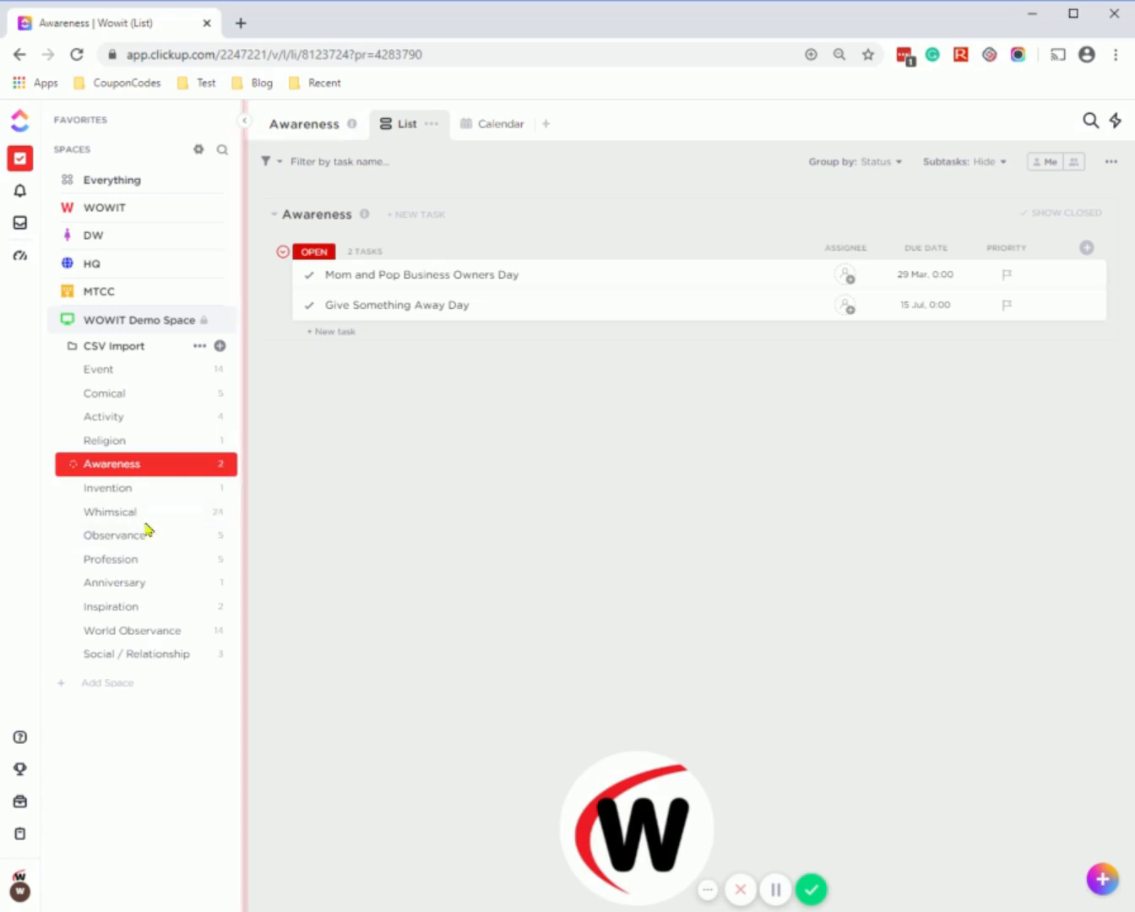
pyautogui.click(110, 513)
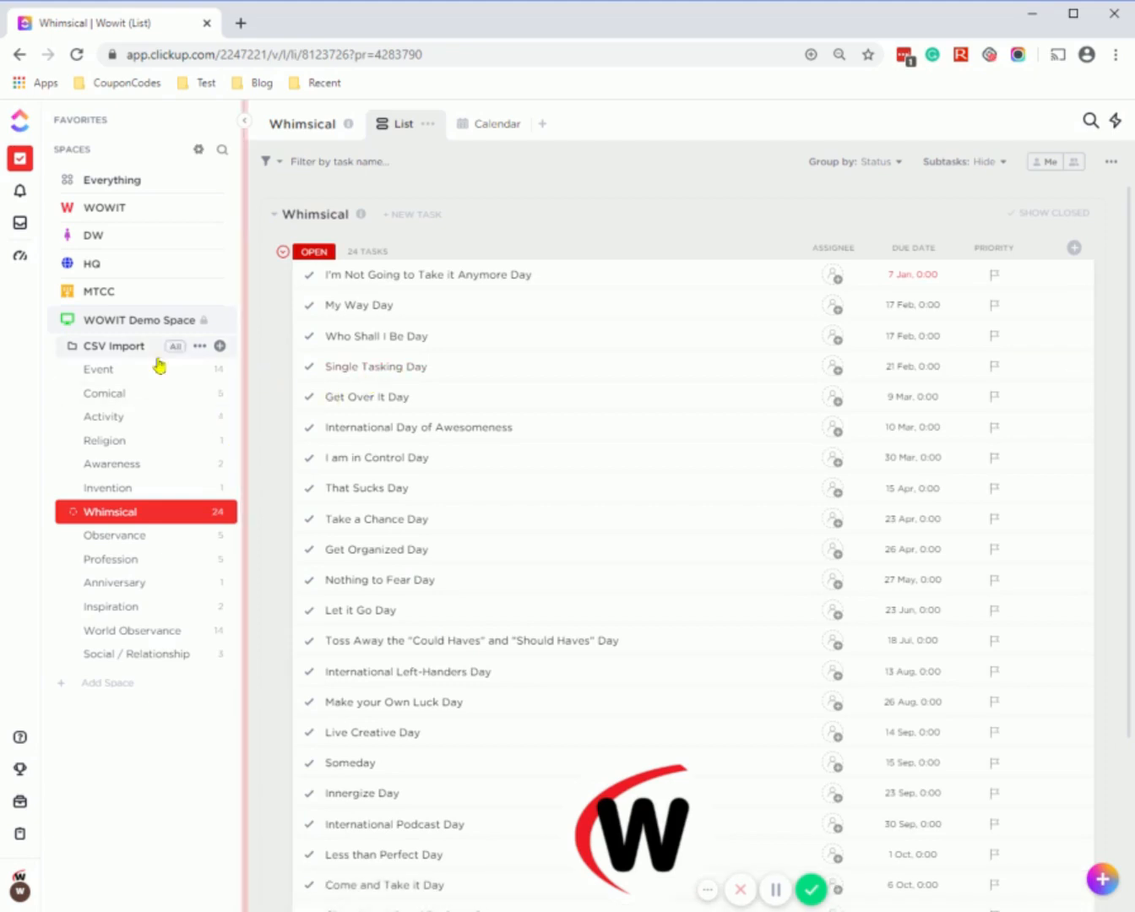
pyautogui.click(114, 345)
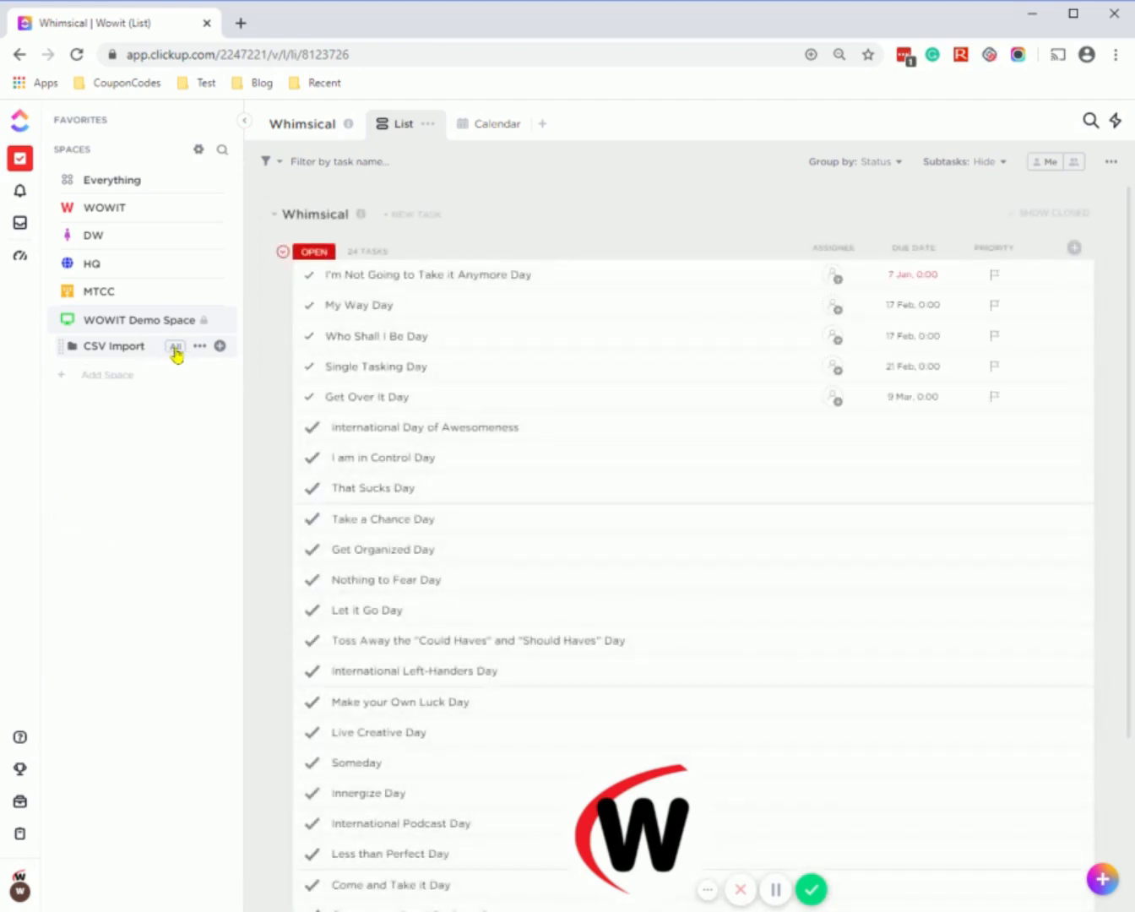
# Step: Show all CSV Import tasks, expand the folder's lists and view its calendar for February 2020
pyautogui.click(174, 349)
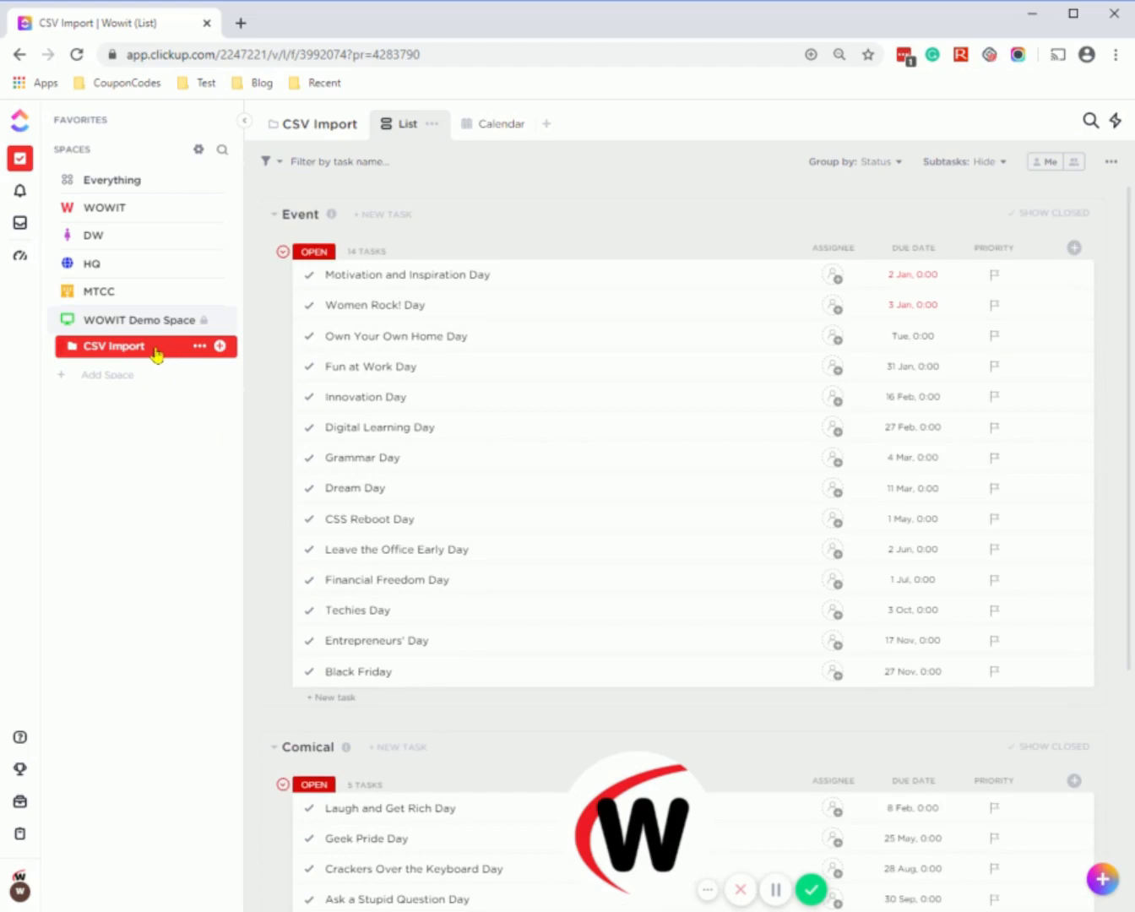
pyautogui.click(157, 355)
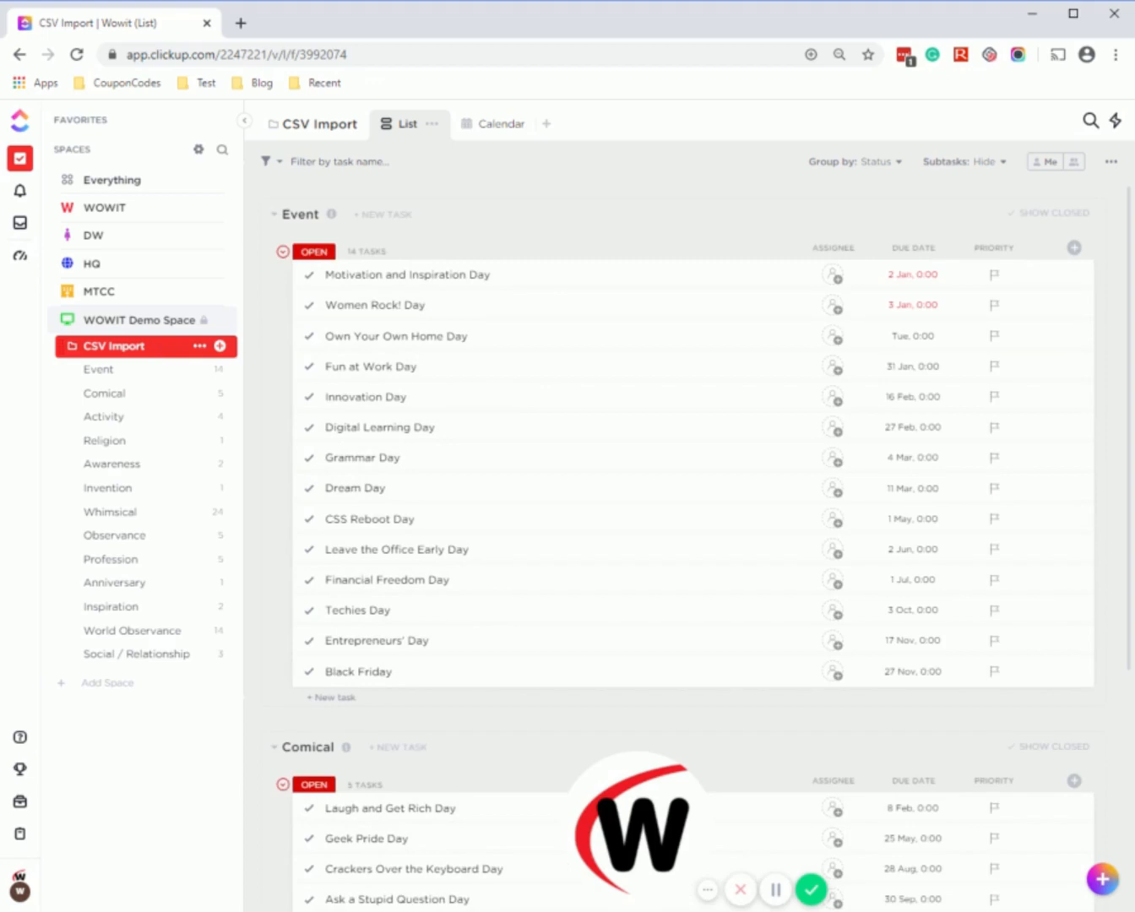
pyautogui.click(495, 133)
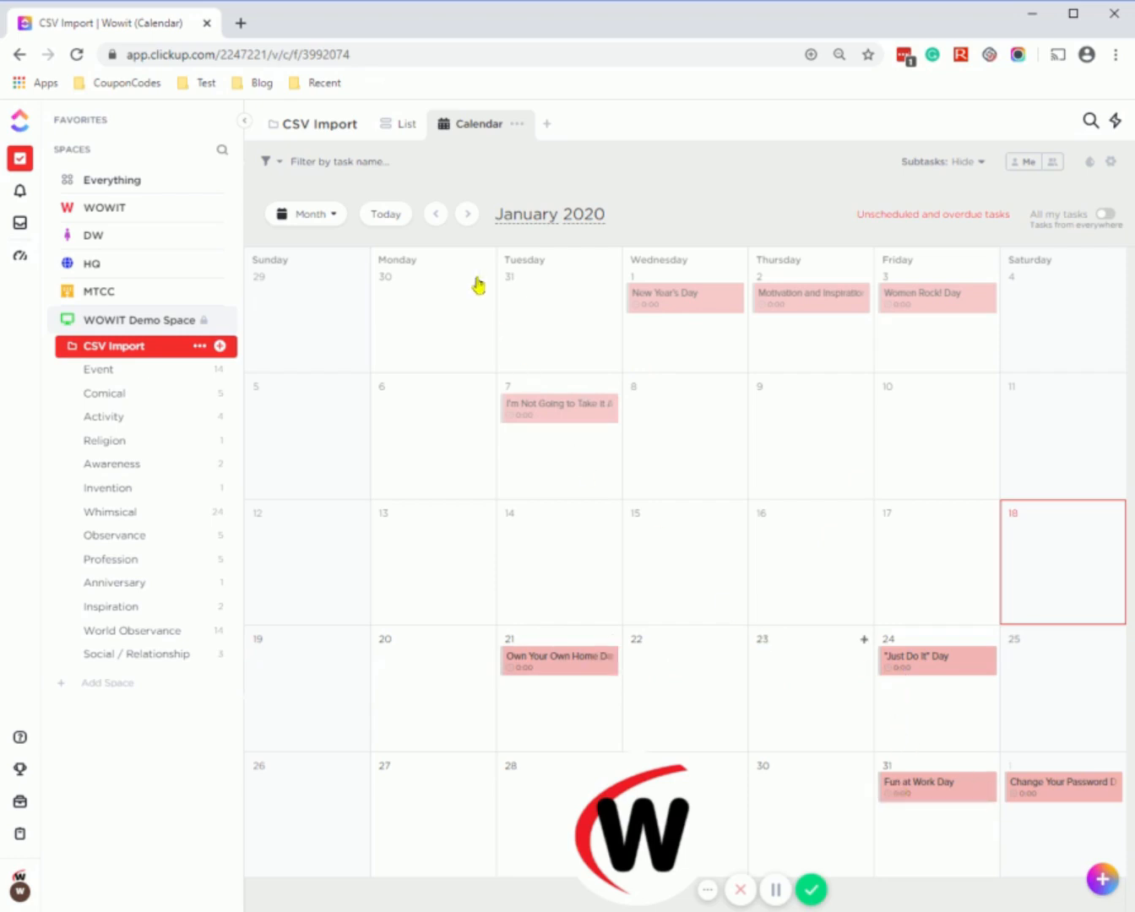
pyautogui.click(468, 215)
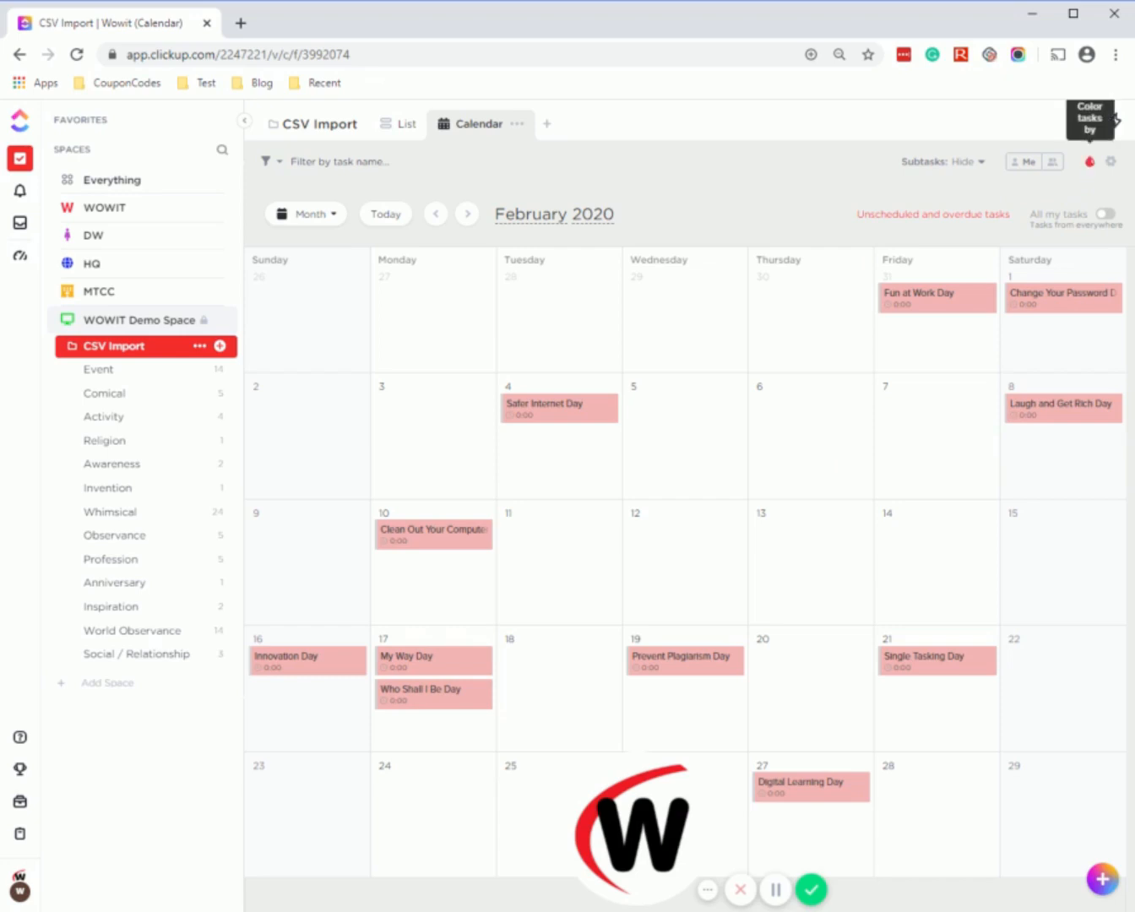
# Step: Color the calendar tasks by List and save the changed layout for everyone
pyautogui.click(1090, 167)
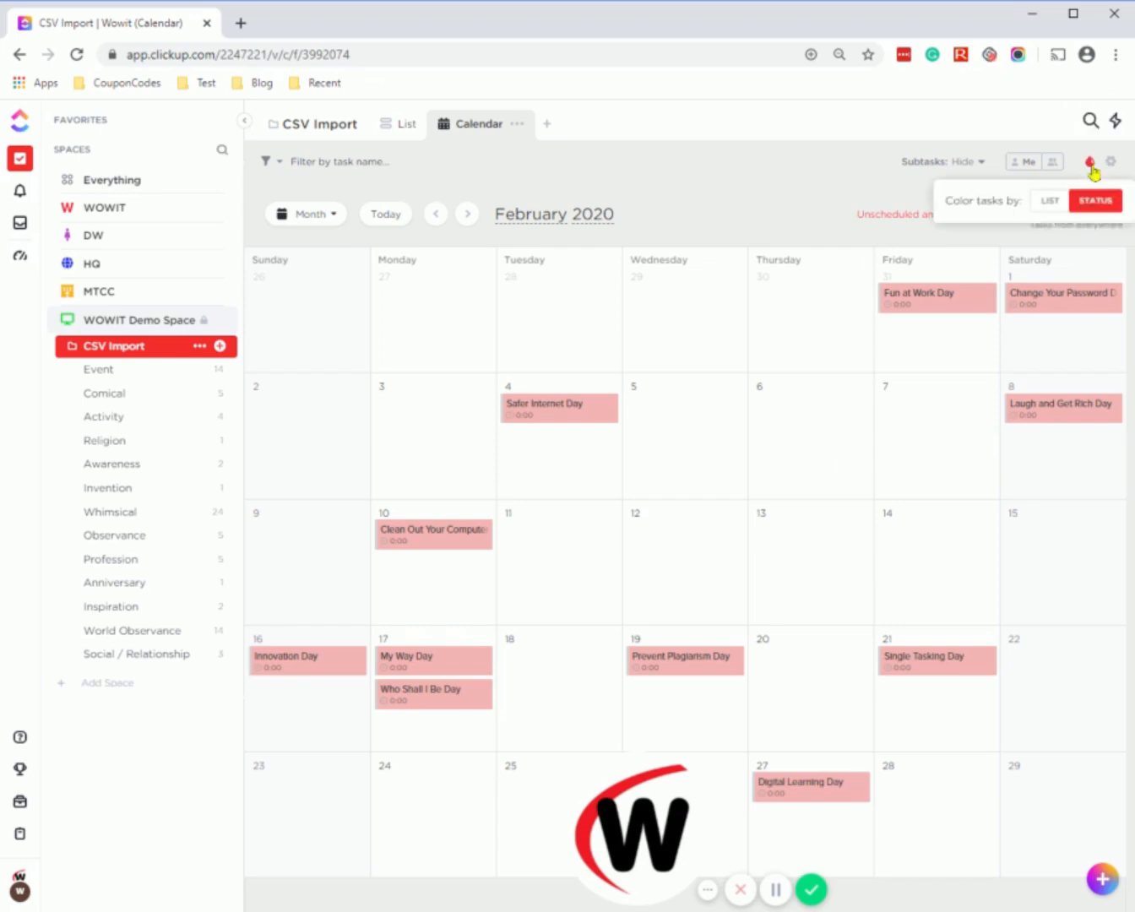
pyautogui.click(1045, 205)
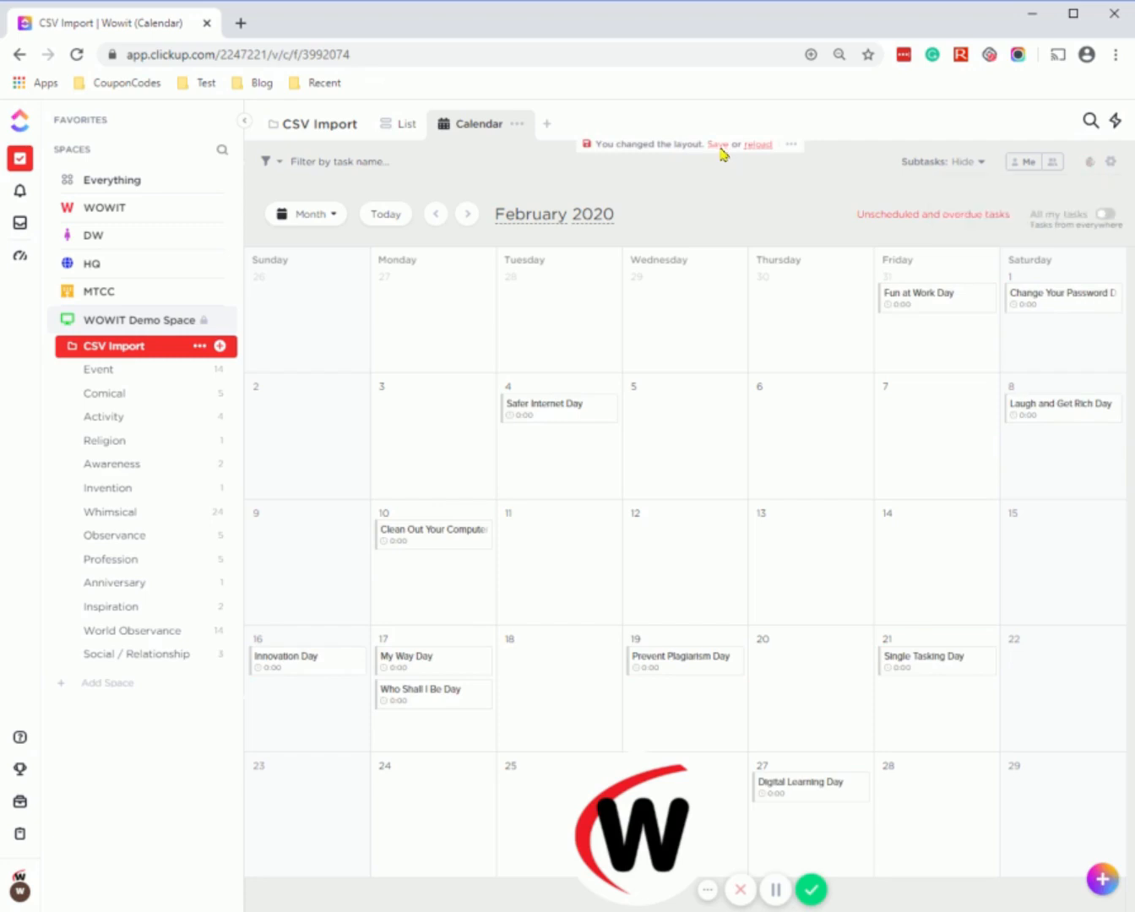
pyautogui.click(719, 148)
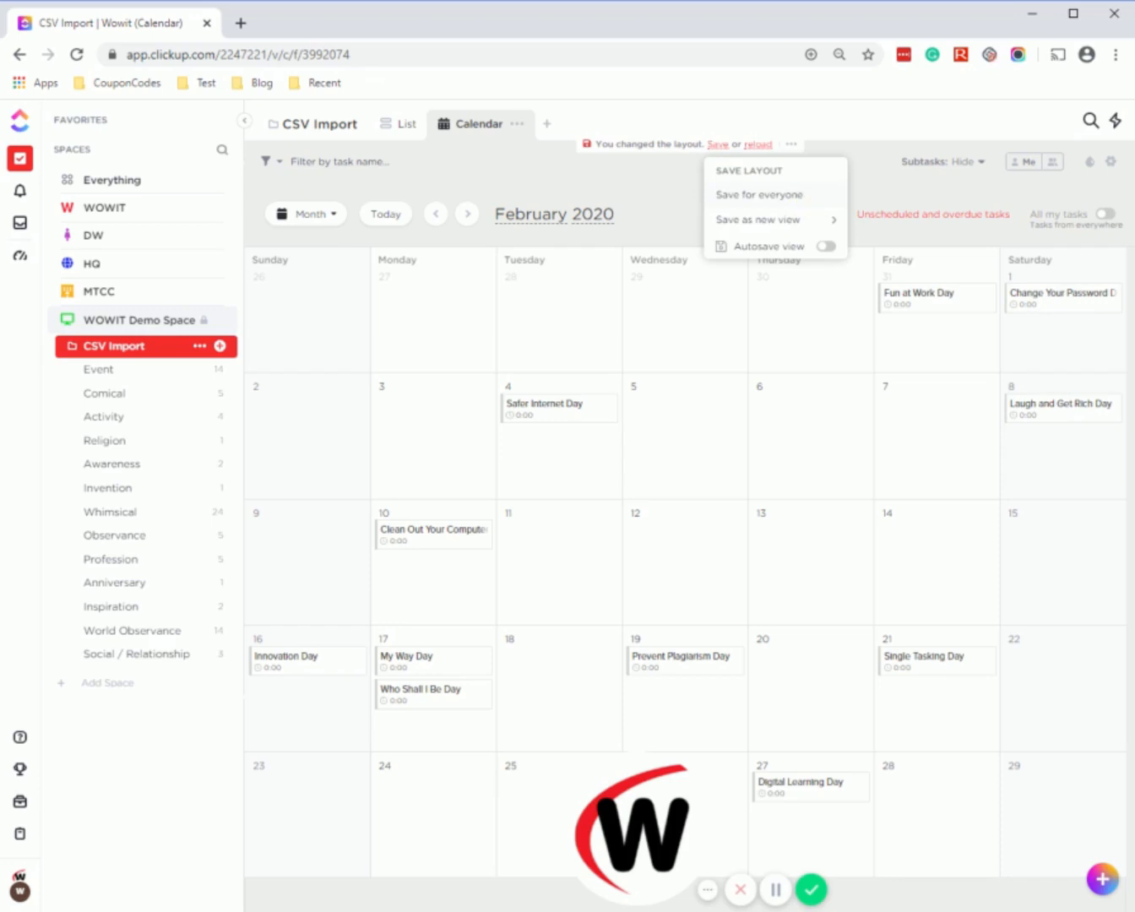
pyautogui.click(794, 201)
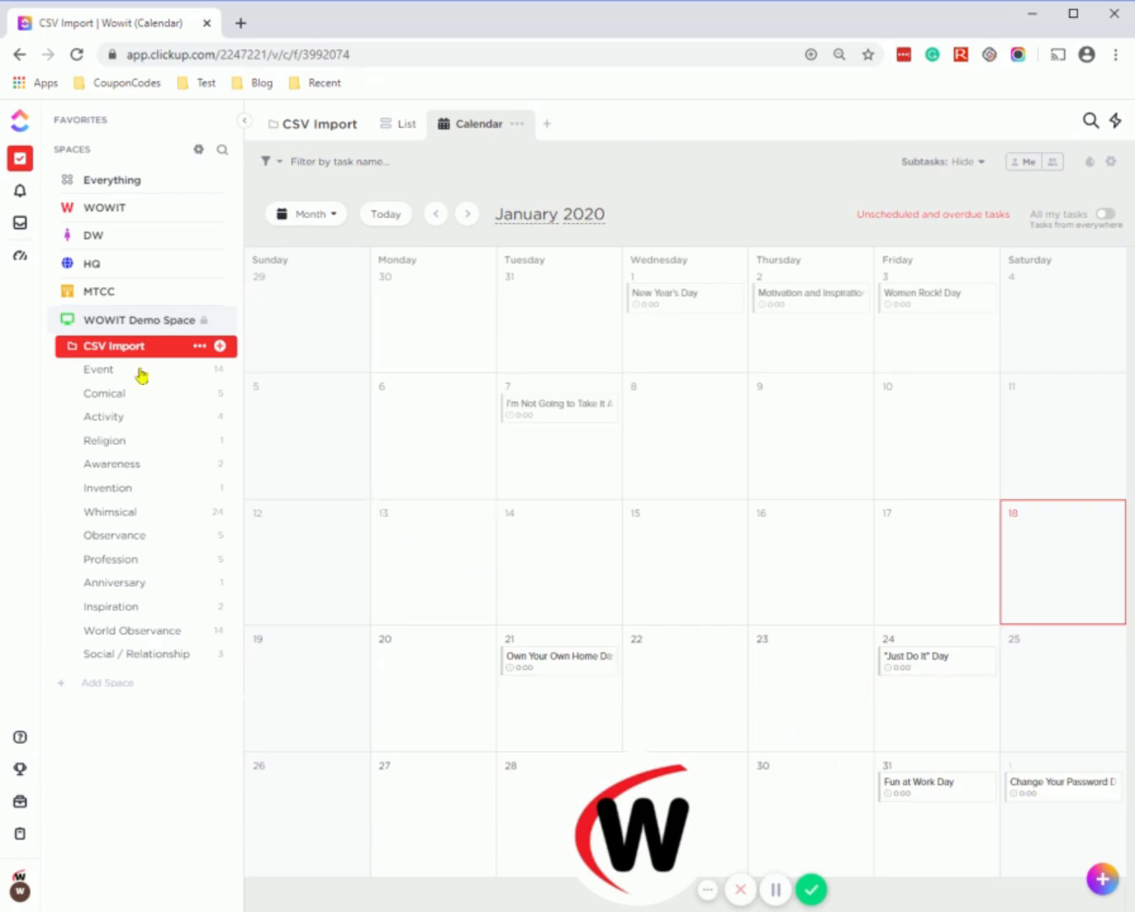
# Step: Assign dark gray to the Event, Comical and Activity lists, and show the Activity list in Calendar view
pyautogui.click(74, 375)
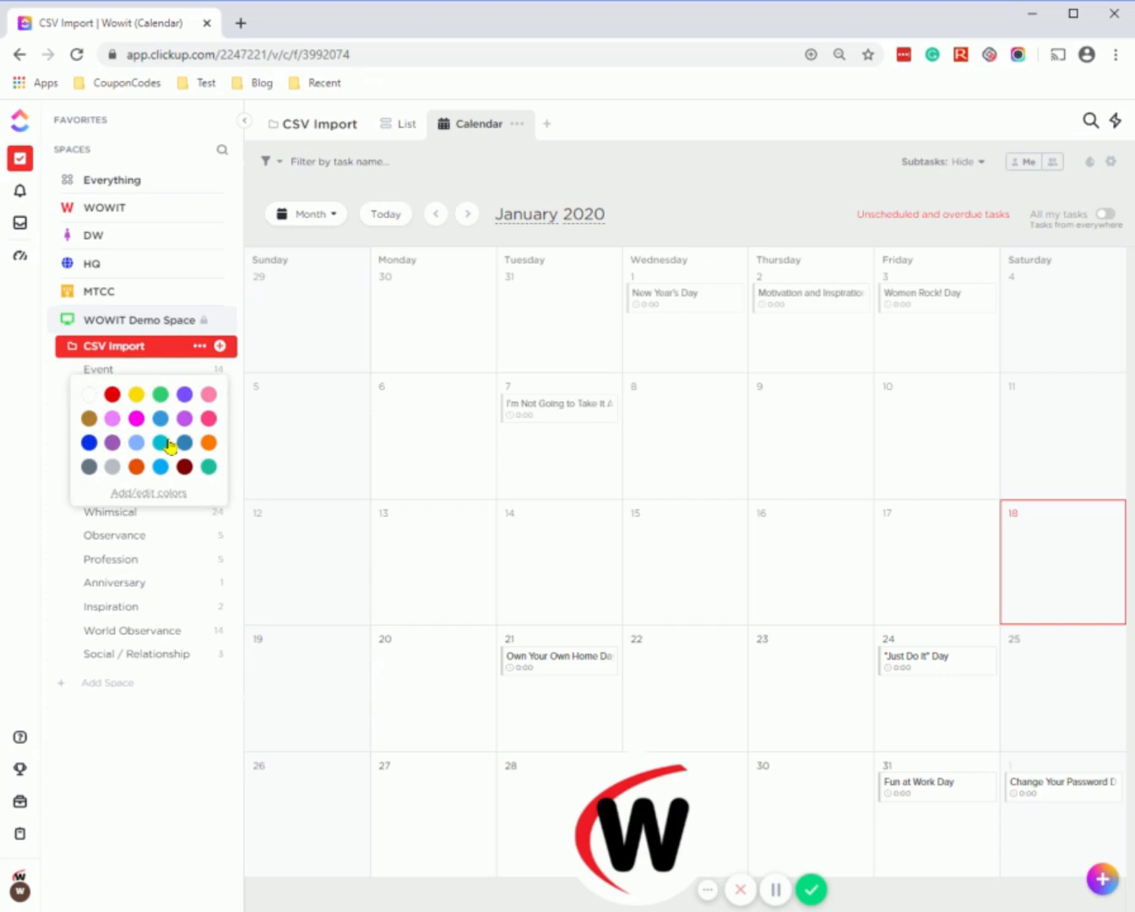
pyautogui.click(86, 472)
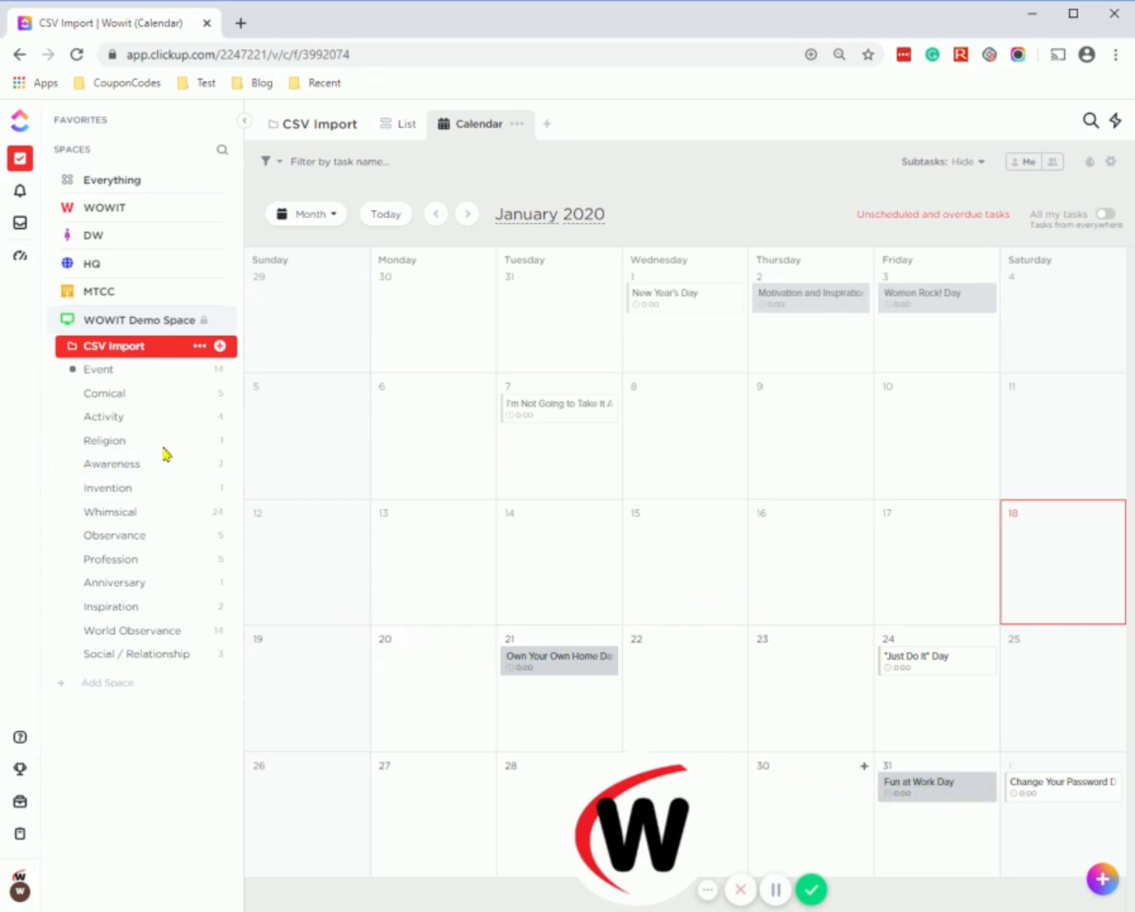
pyautogui.click(75, 401)
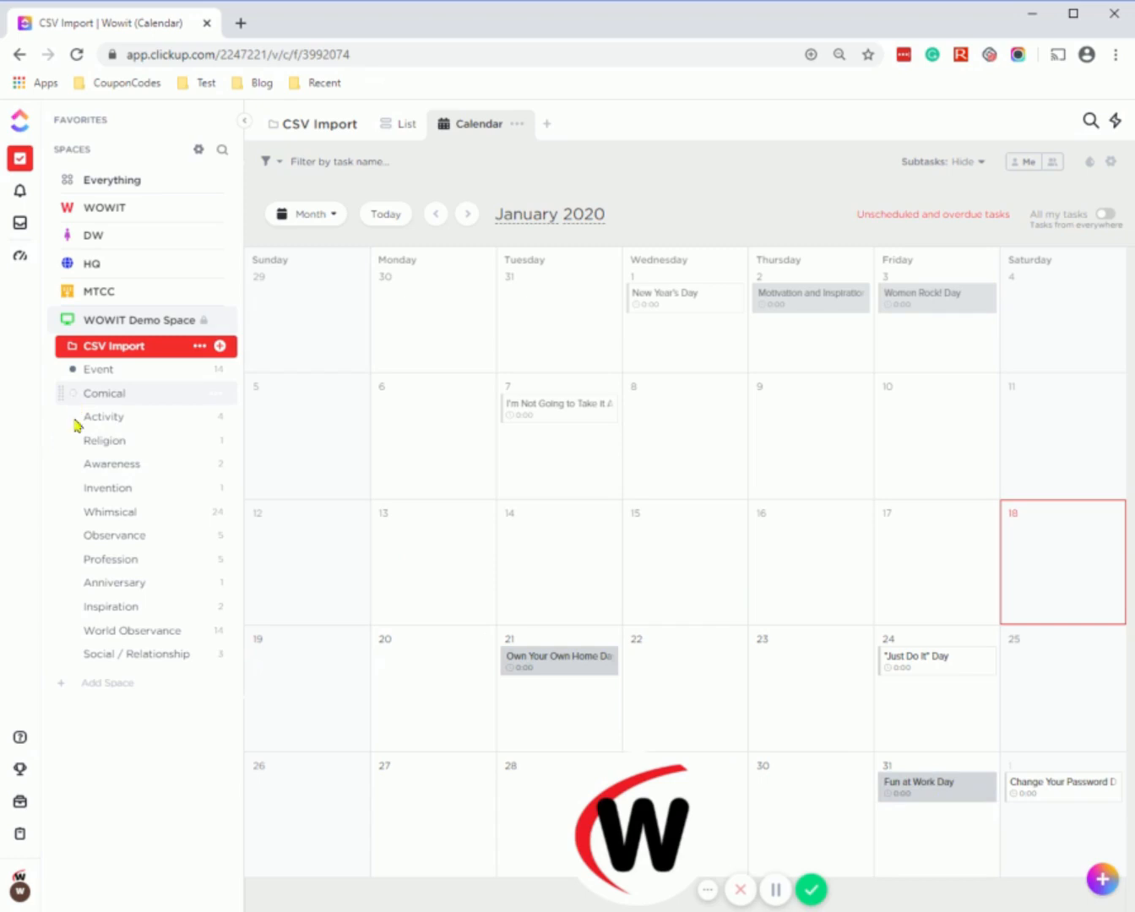
pyautogui.click(95, 492)
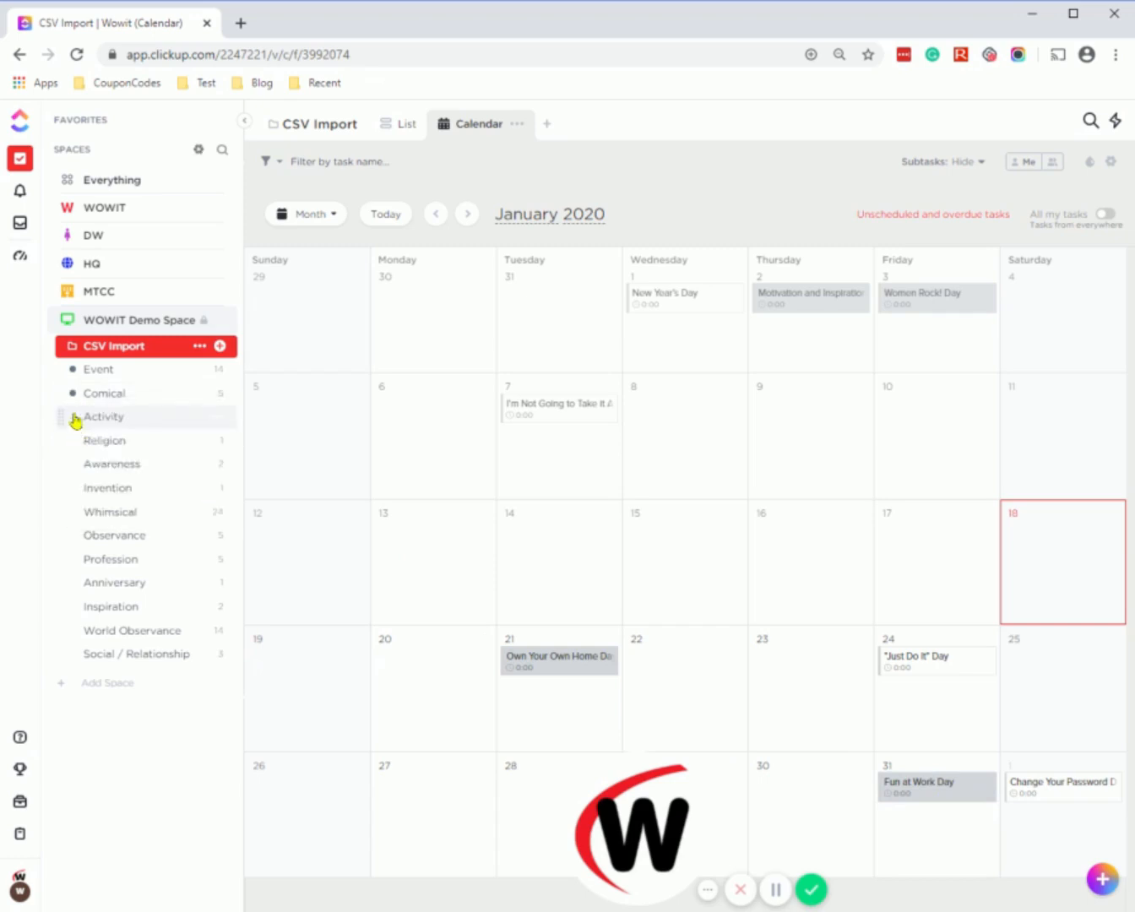
pyautogui.click(73, 419)
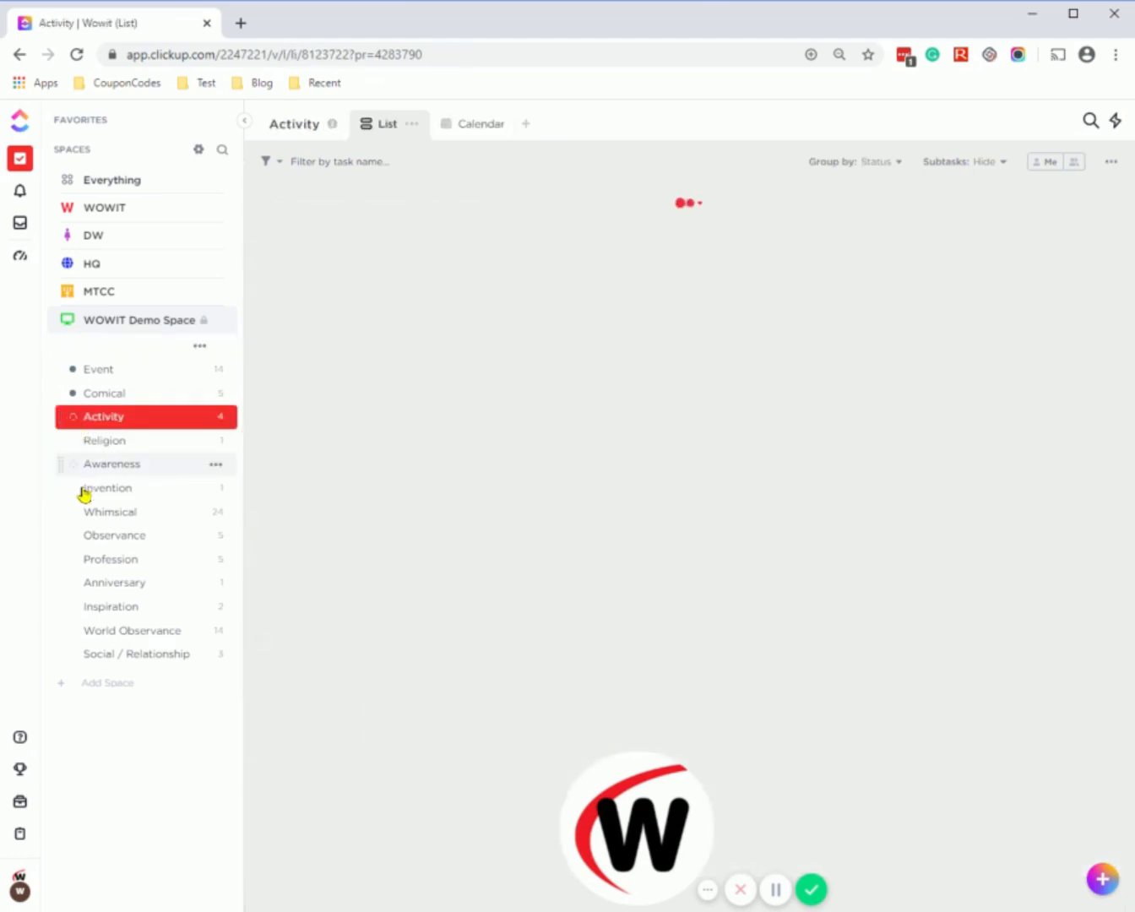
pyautogui.click(75, 419)
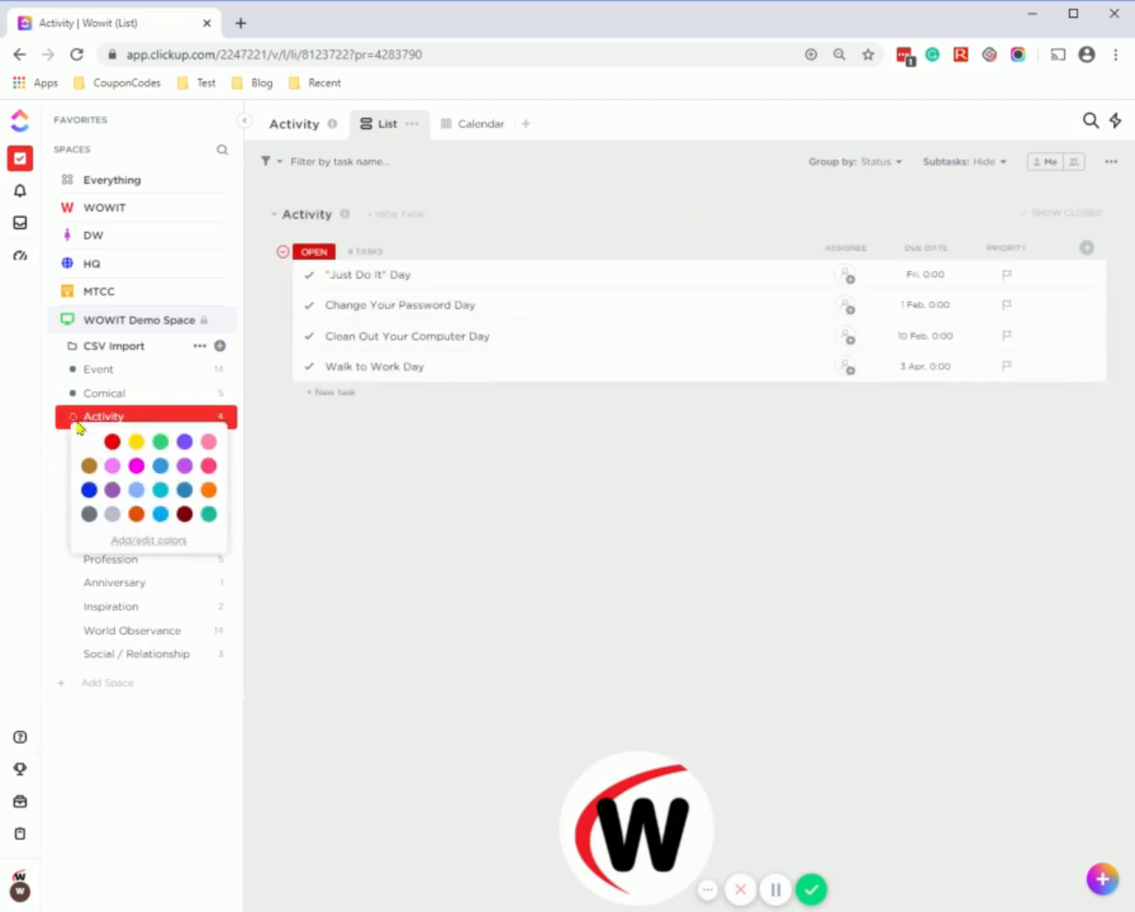
pyautogui.click(89, 514)
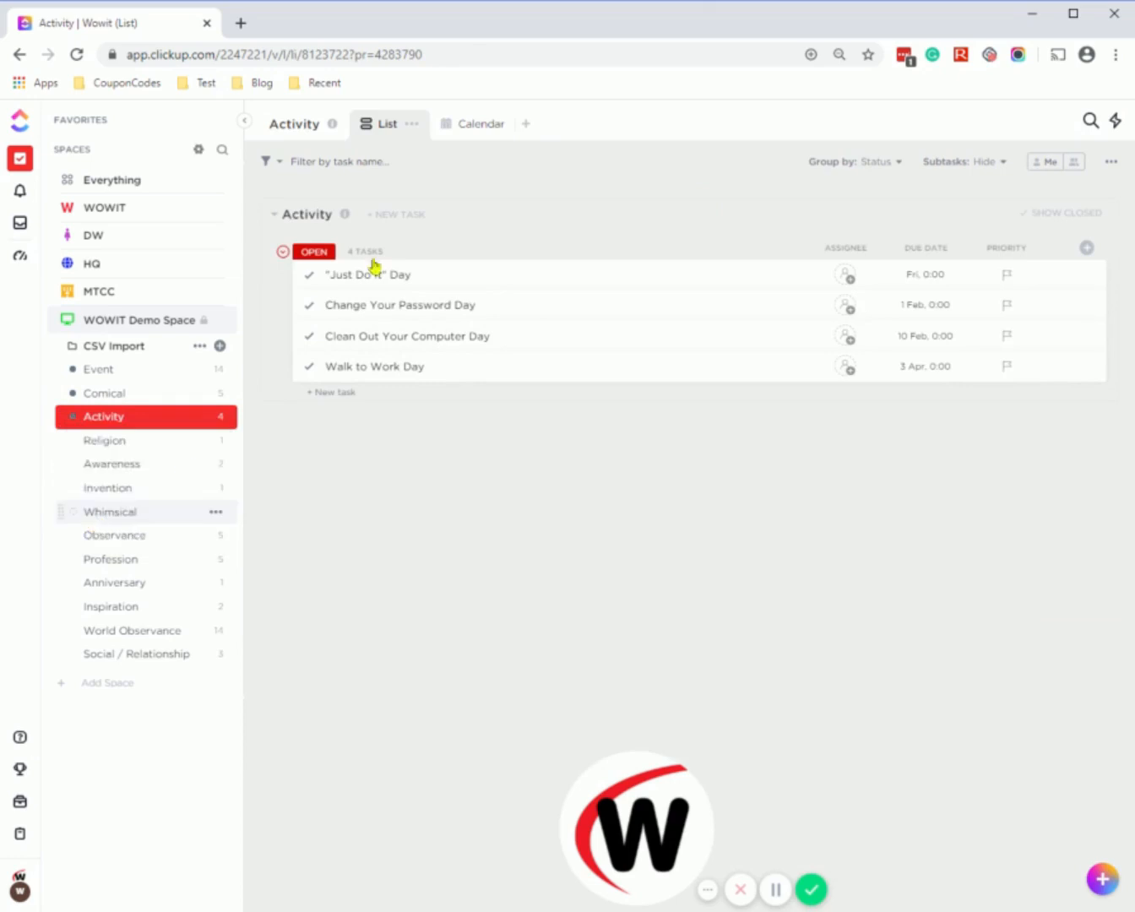
pyautogui.click(467, 124)
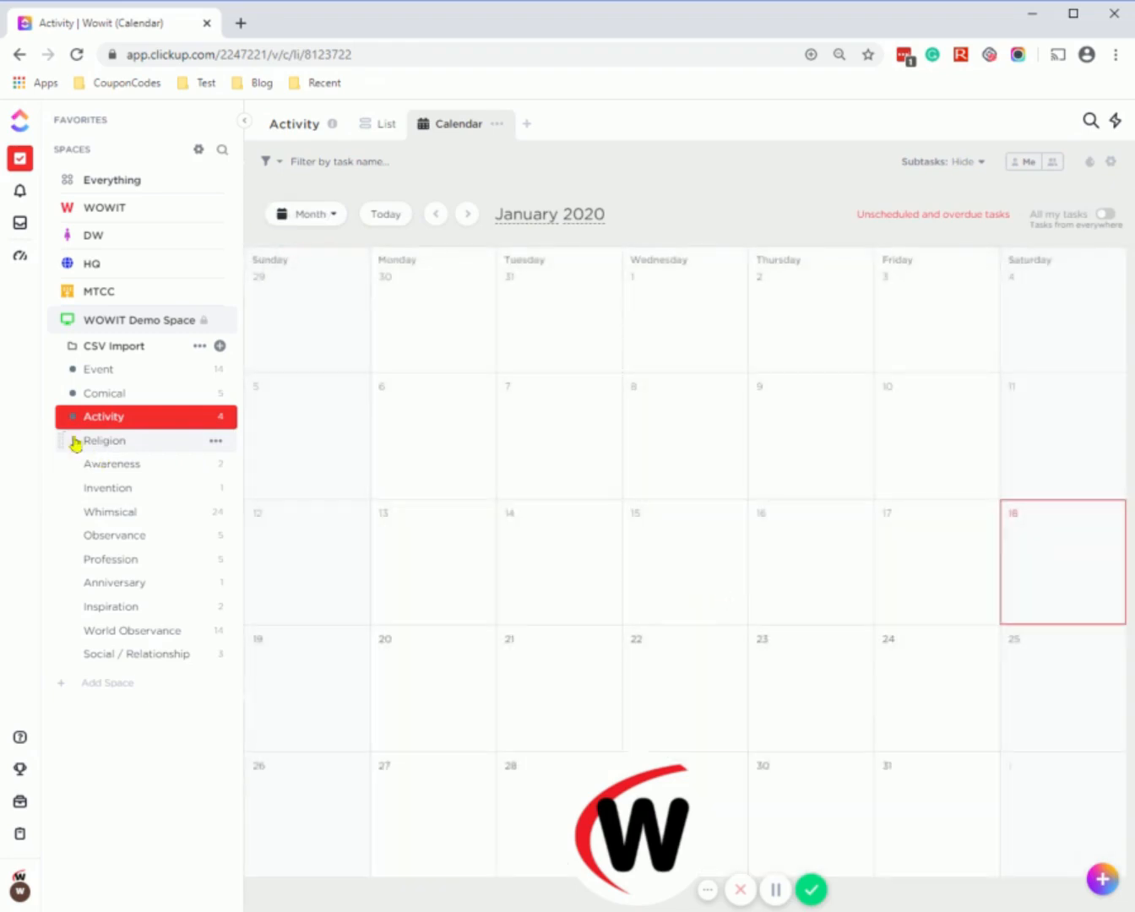
# Step: Assign the same dark gray color to the Religion, Awareness and Invention lists
pyautogui.click(71, 440)
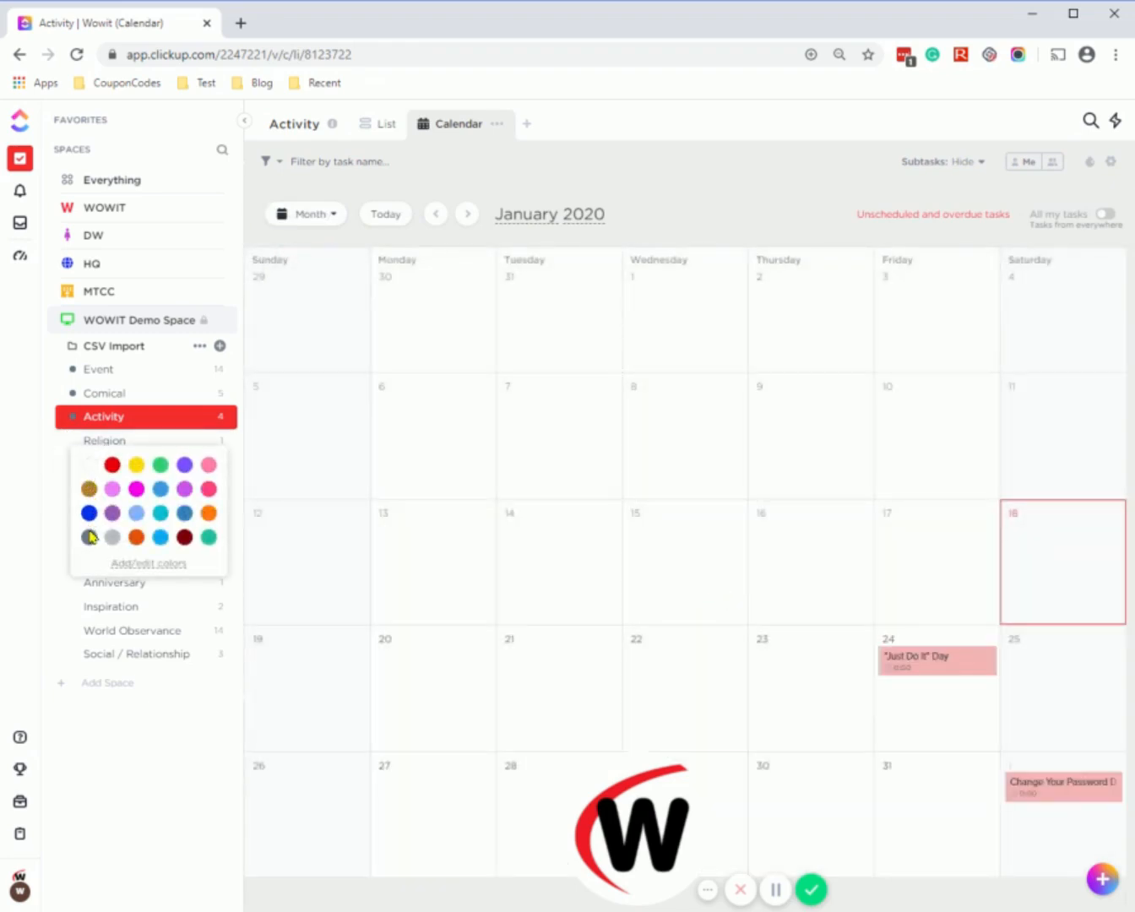
pyautogui.click(90, 537)
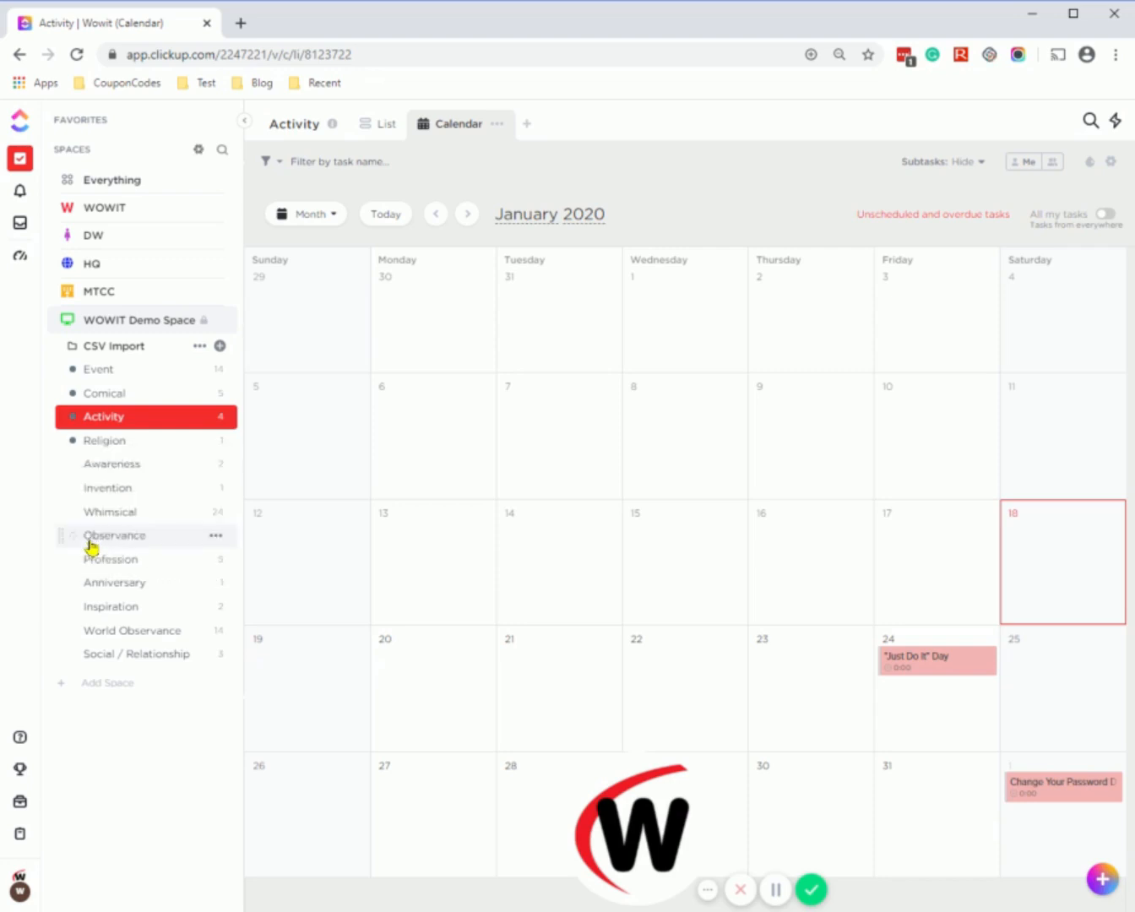
pyautogui.click(72, 470)
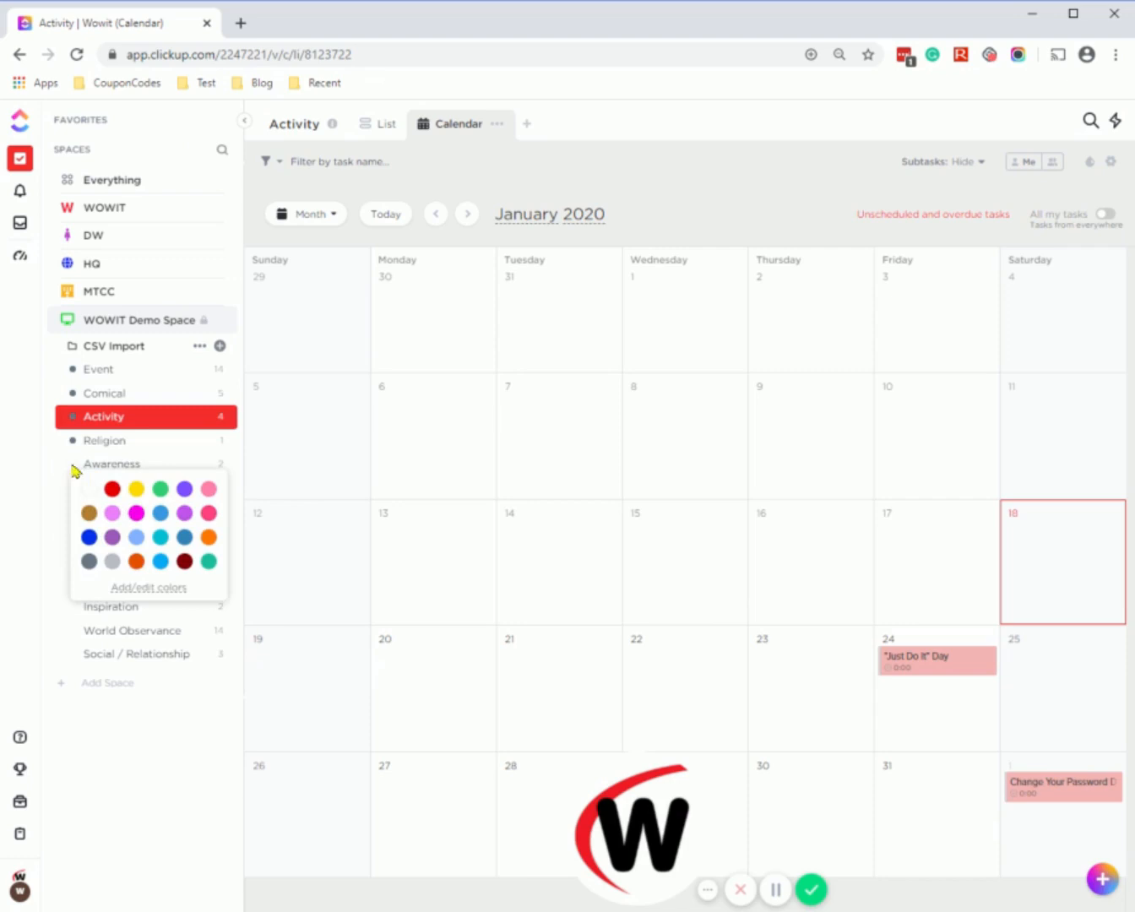
pyautogui.click(89, 562)
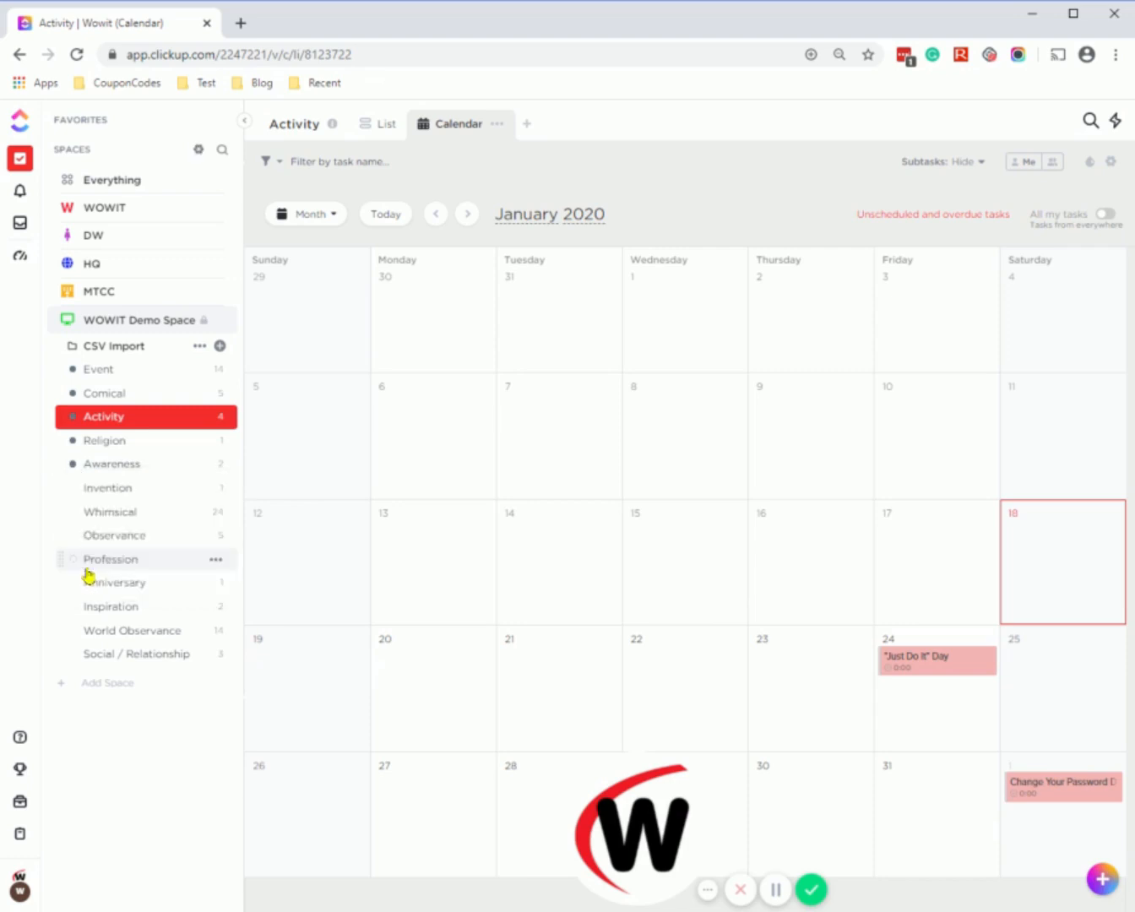
pyautogui.click(72, 487)
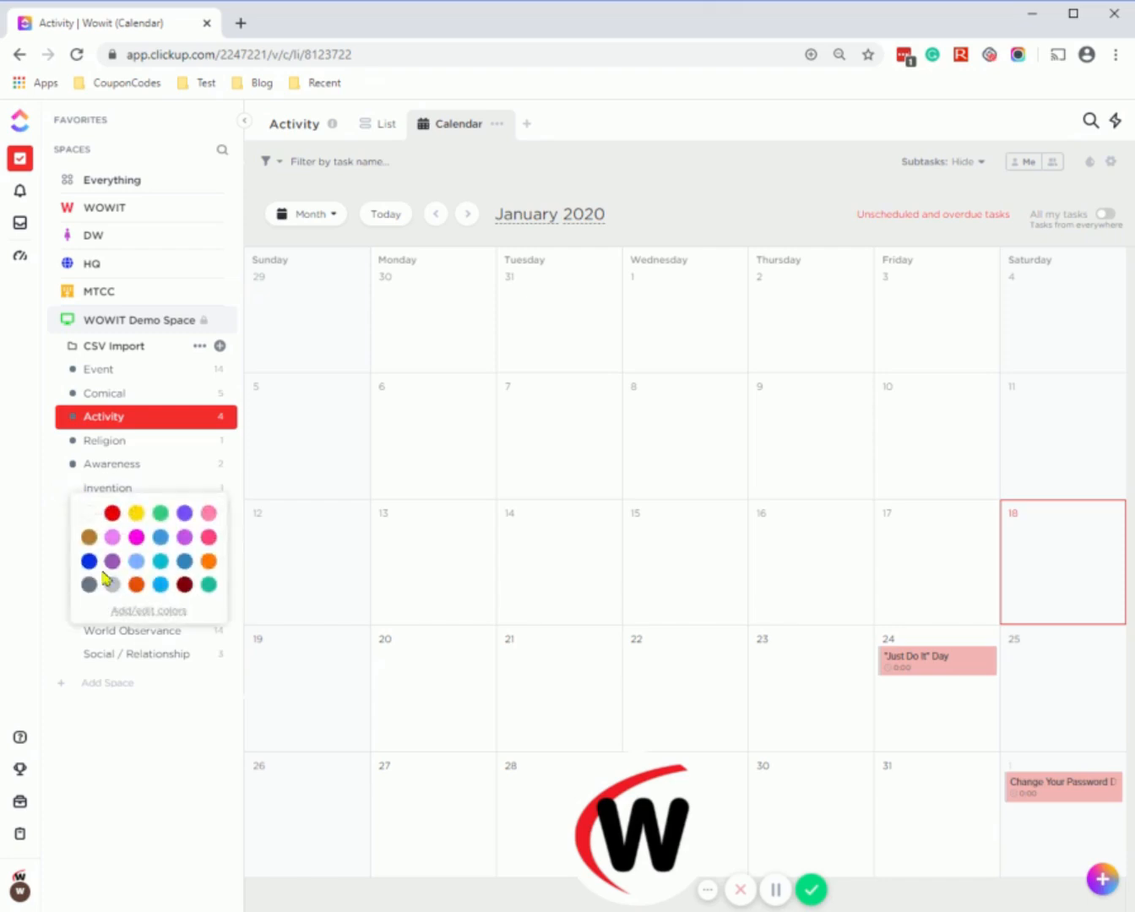
pyautogui.click(89, 587)
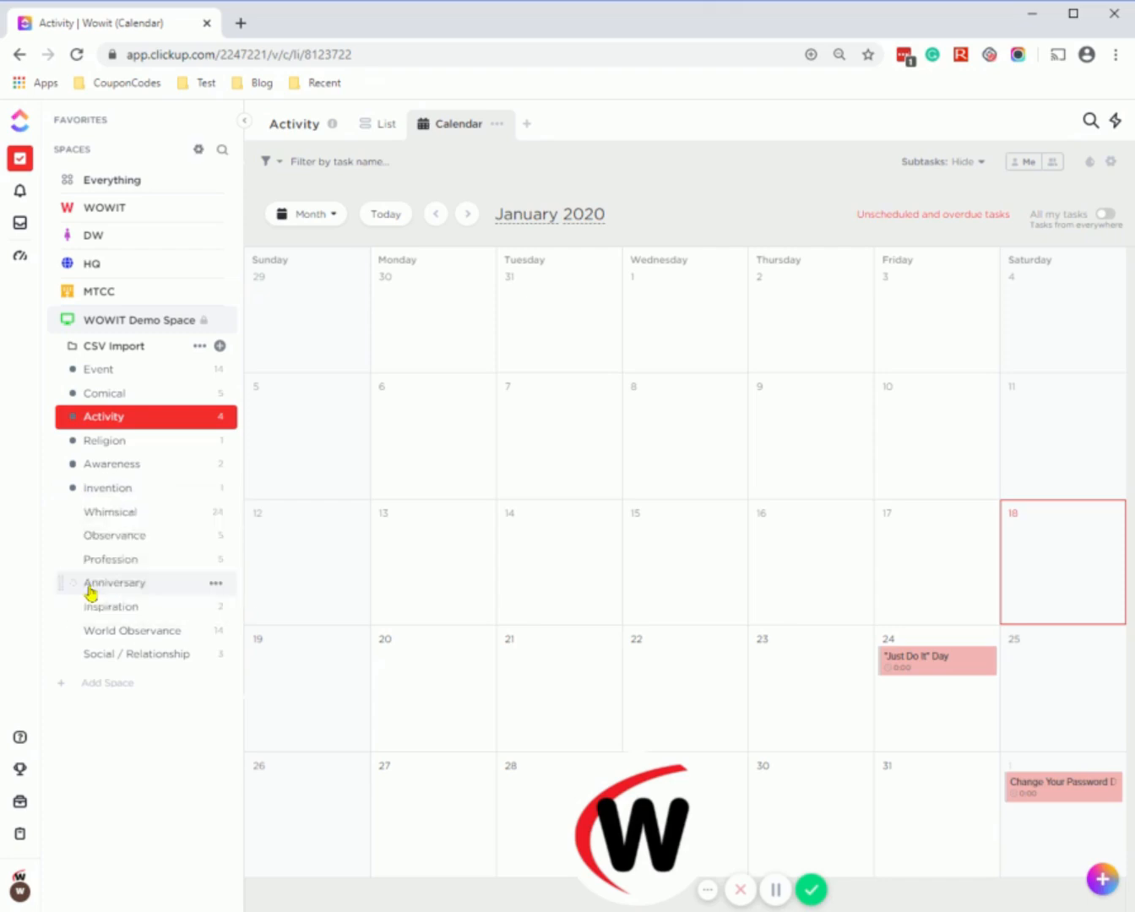
# Step: Assign dark gray to the Whimsical and Observance lists as well
pyautogui.click(75, 513)
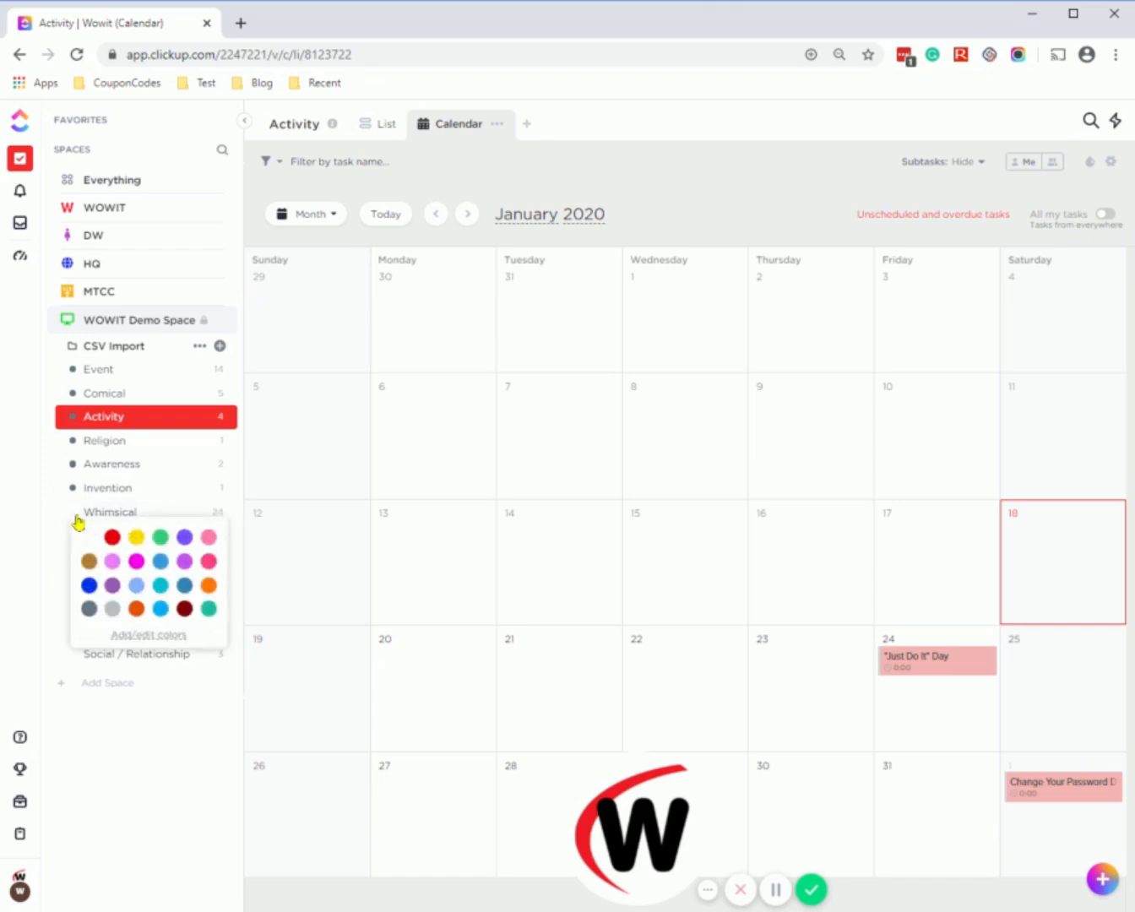
pyautogui.click(89, 608)
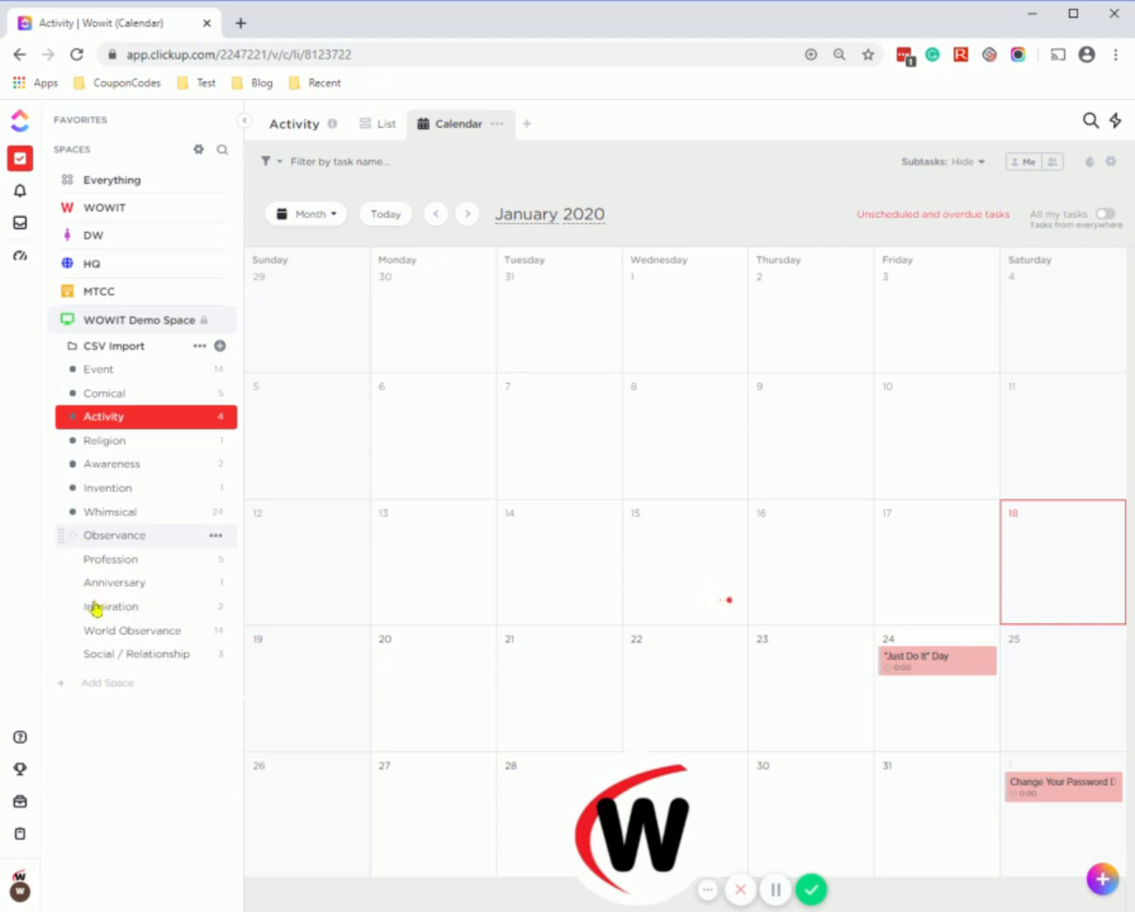
pyautogui.click(88, 655)
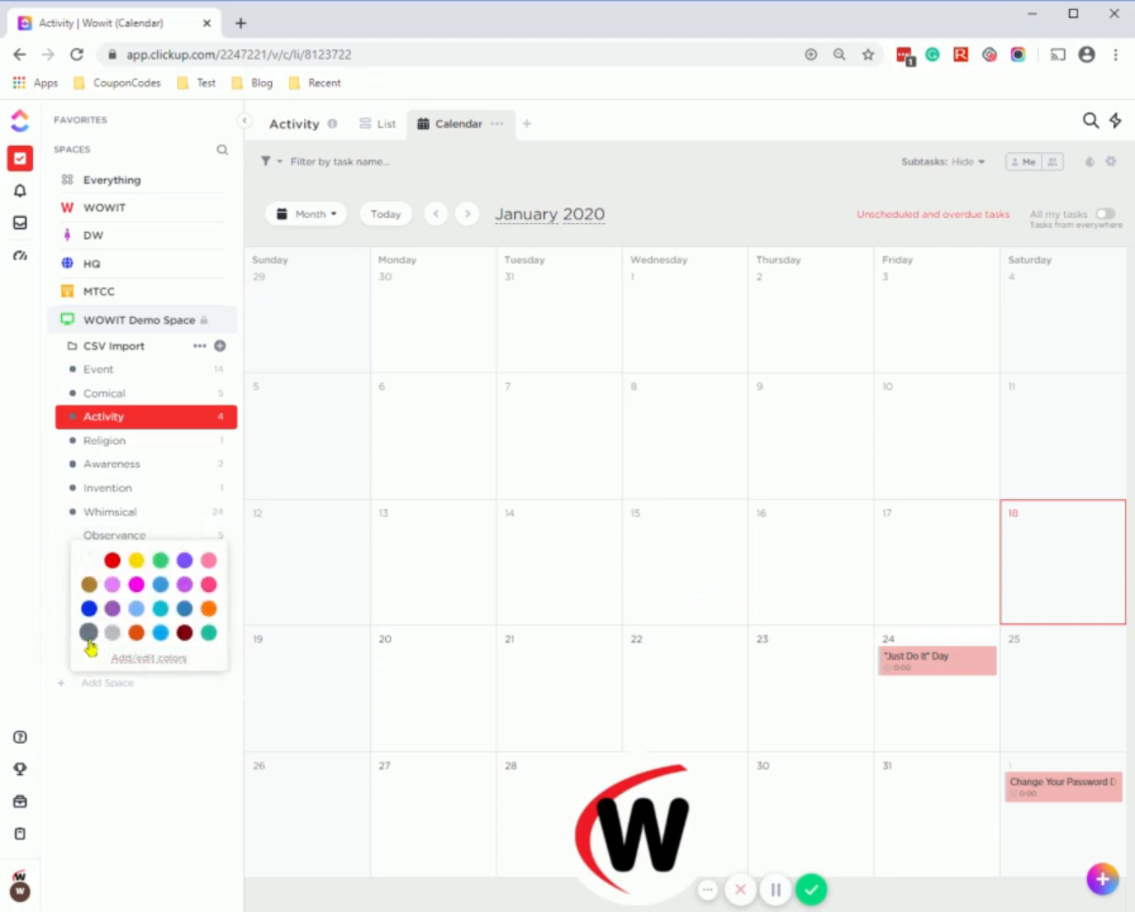
pyautogui.click(90, 640)
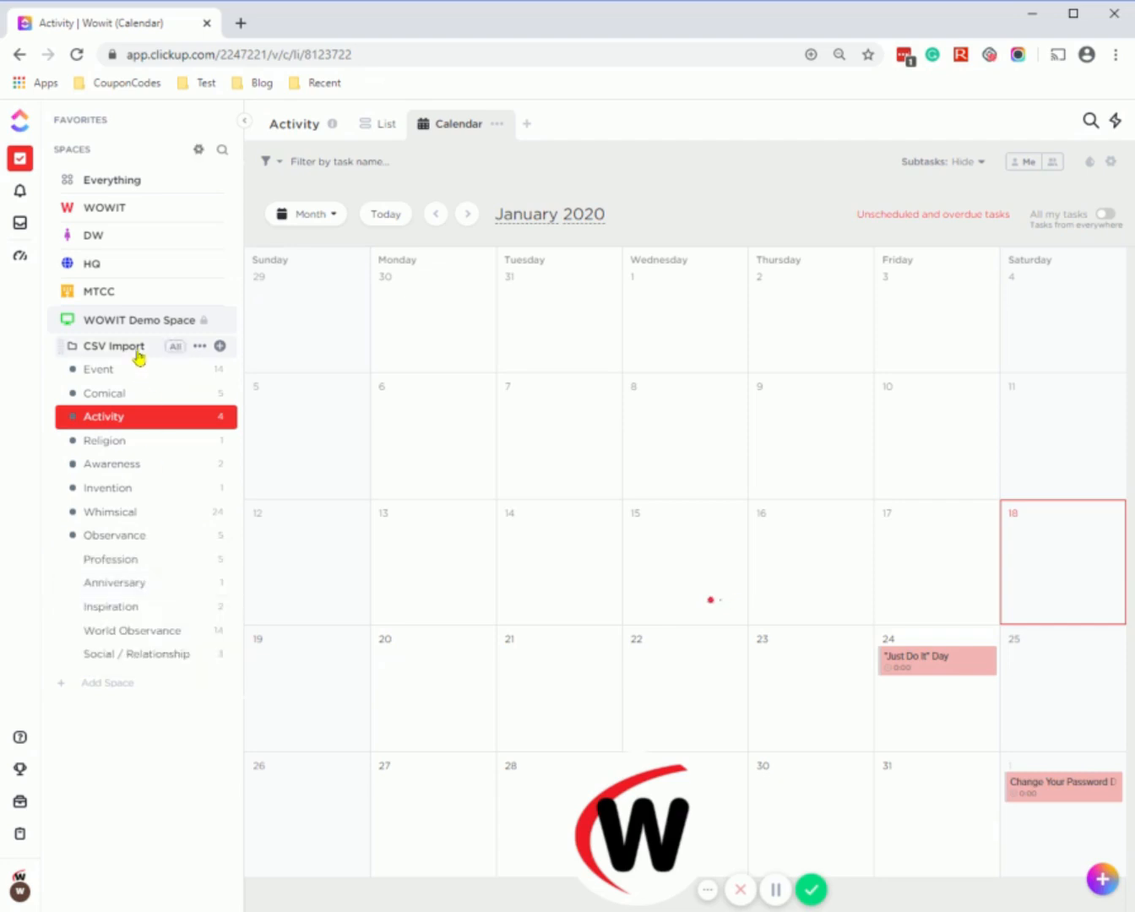
# Step: Collapse the CSV Import folder and view all of its tasks in the calendar
pyautogui.click(138, 351)
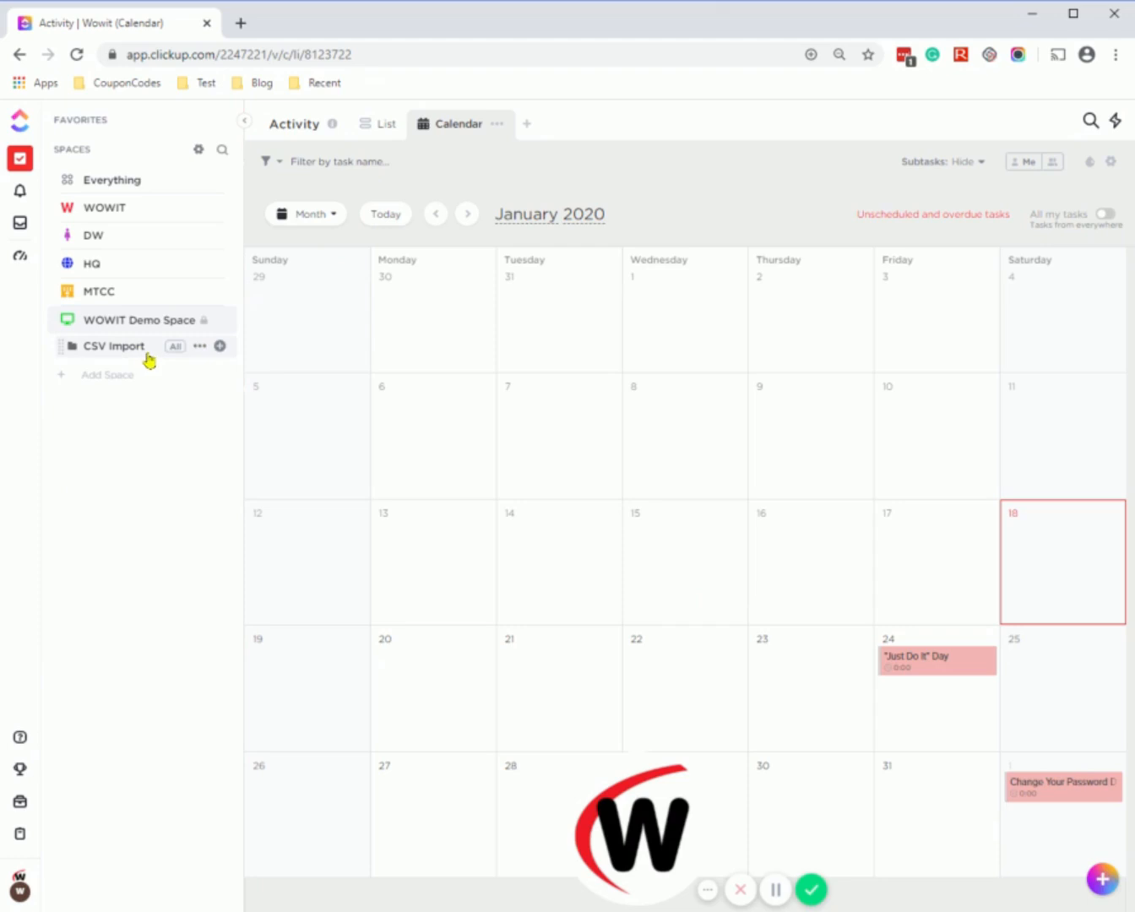
pyautogui.click(179, 353)
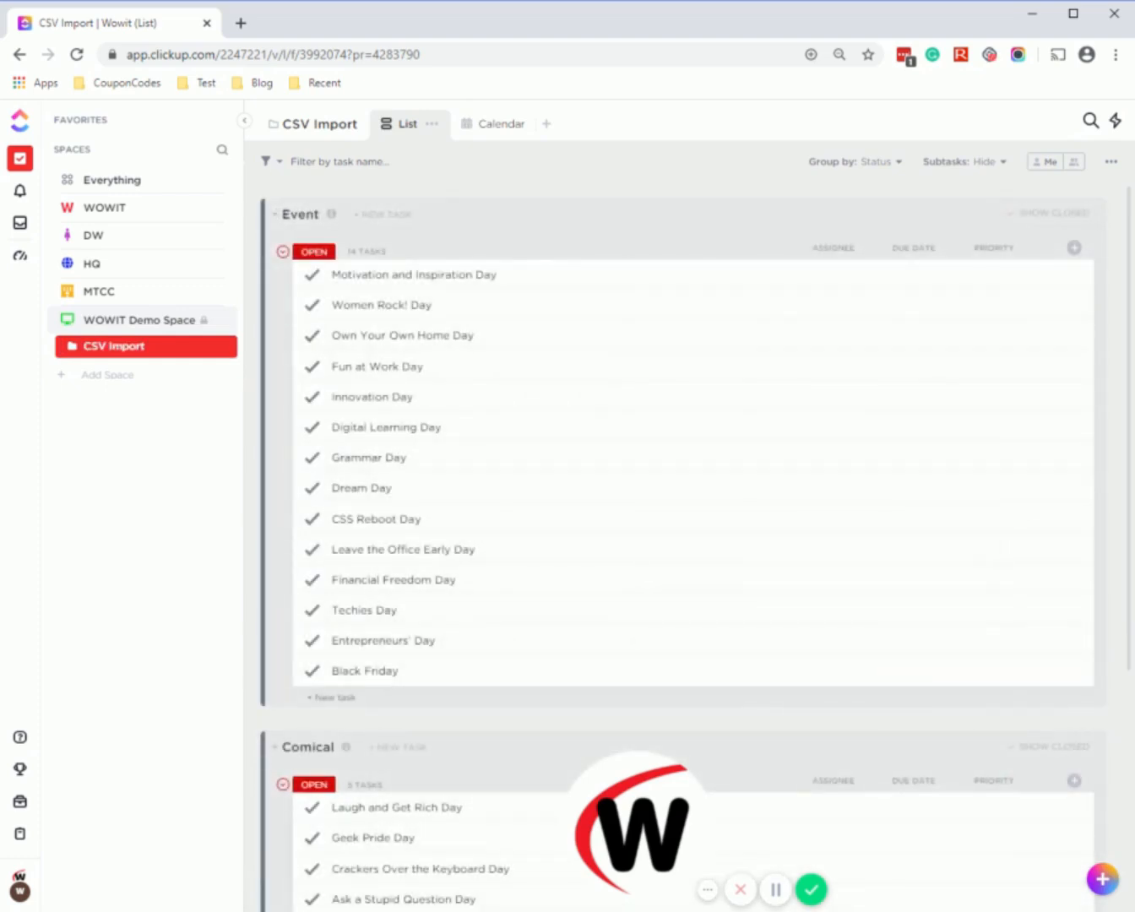
pyautogui.click(493, 129)
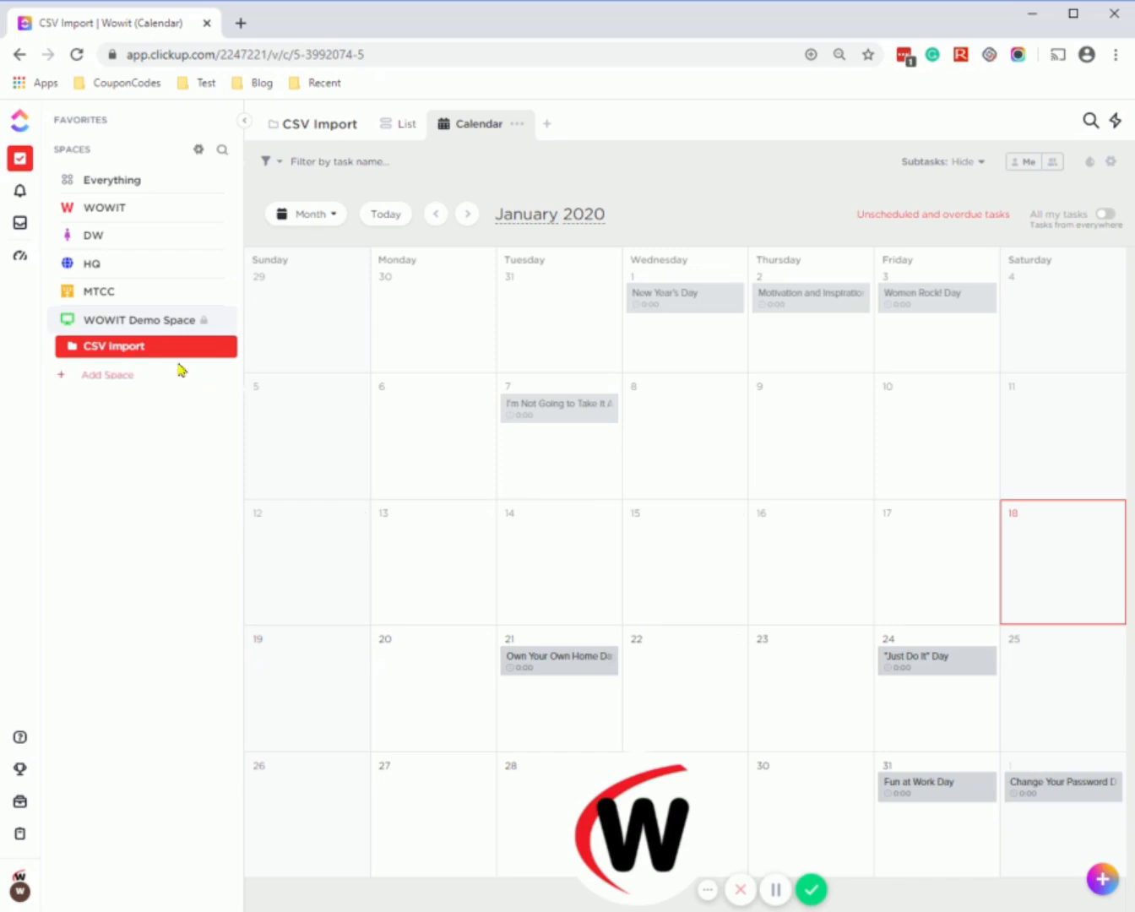
# Step: Rename the CSV Import folder to Calendar Events
pyautogui.moveTo(175, 350)
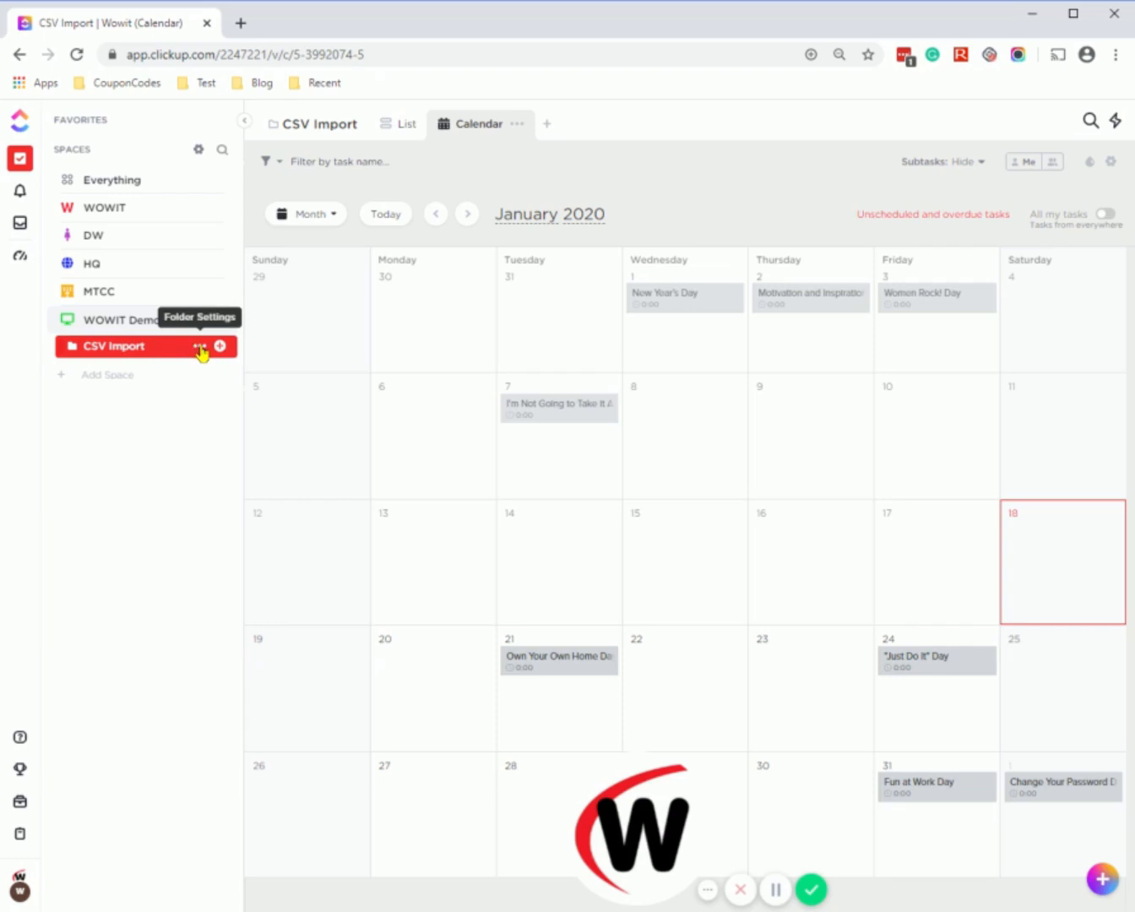
pyautogui.click(201, 347)
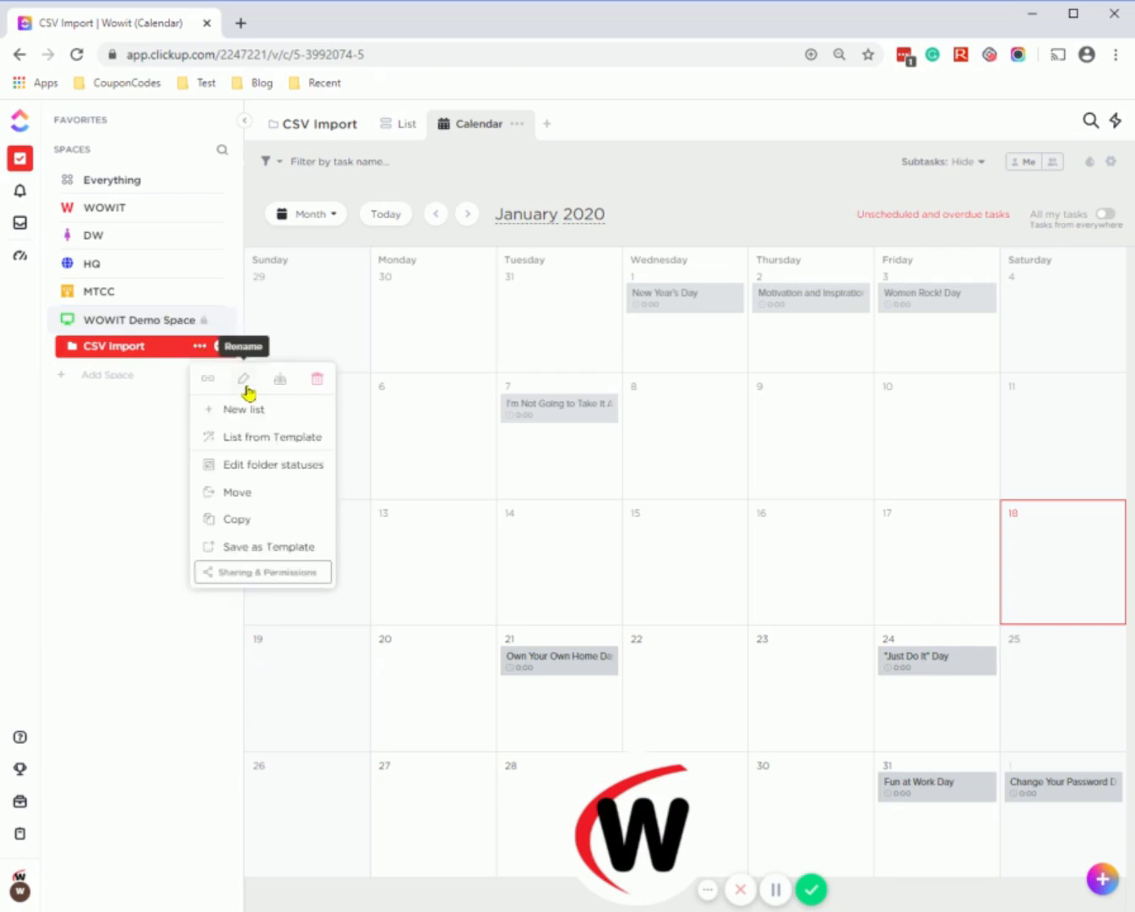
pyautogui.click(243, 380)
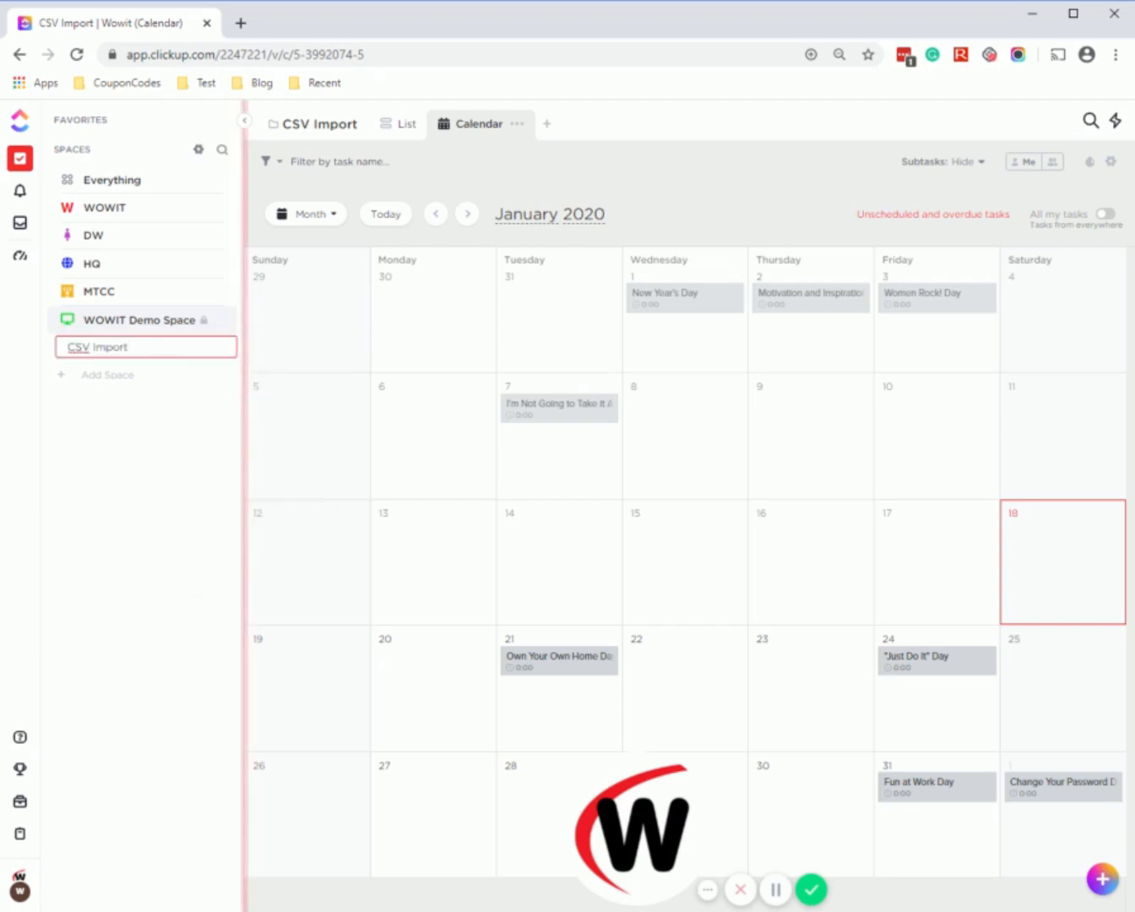
pyautogui.press('BackSpace')
pyautogui.press('BackSpace')
pyautogui.press('BackSpace')
pyautogui.press('BackSpace')
pyautogui.press('BackSpace')
pyautogui.press('BackSpace')
pyautogui.press('BackSpace')
pyautogui.press('BackSpace')
pyautogui.press('BackSpace')
pyautogui.write('XLW')
pyautogui.press('BackSpace')
pyautogui.press('BackSpace')
pyautogui.write('lend')
pyautogui.press('Return')
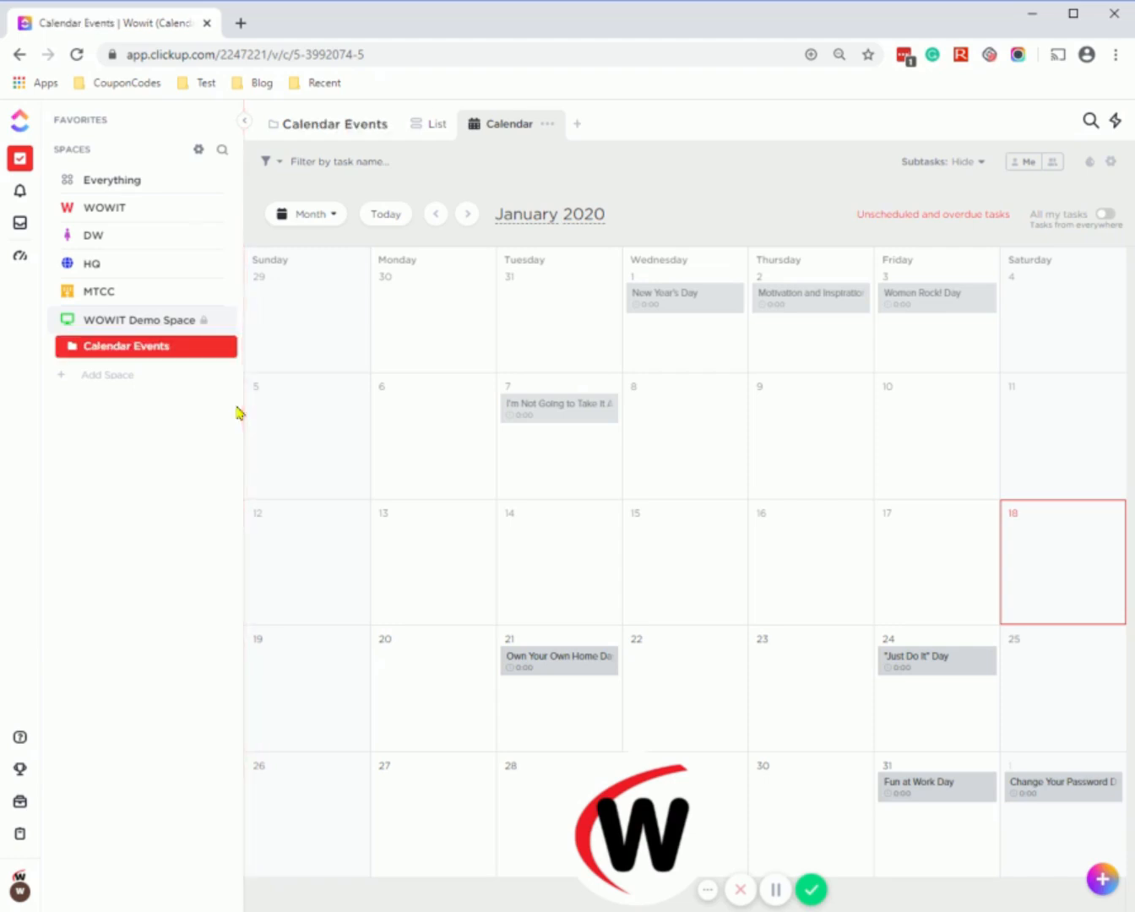